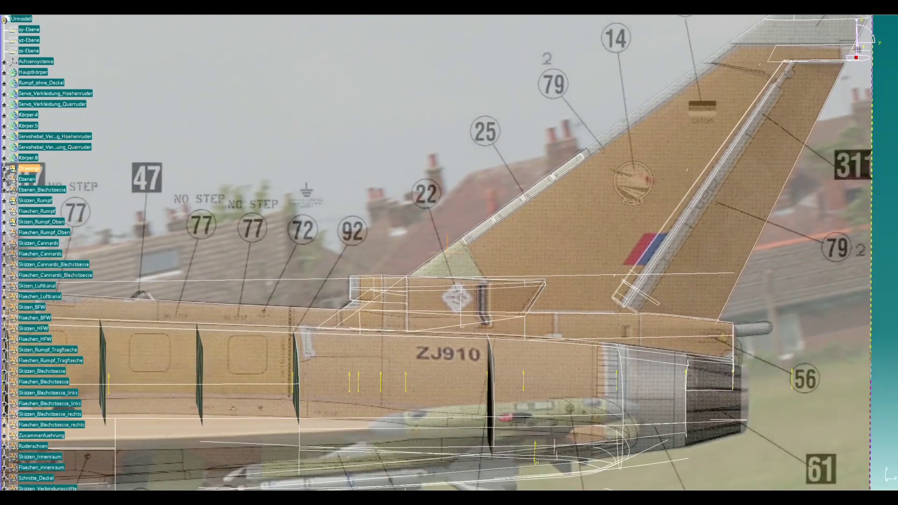
- Orbit and zoom around the tail fin and engine to a side view of the fuselage
mouse_move(468, 234)
middle_mouse_down()
mouse_move(579, 112)
mouse_move(438, 311)
middle_mouse_up()
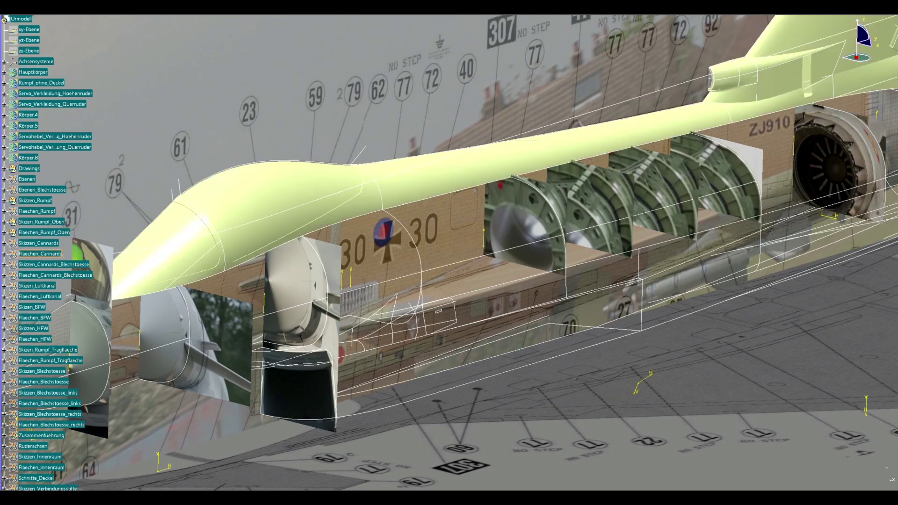
mouse_move(438, 311)
middle_mouse_down()
mouse_move(446, 187)
mouse_move(327, 234)
middle_mouse_up()
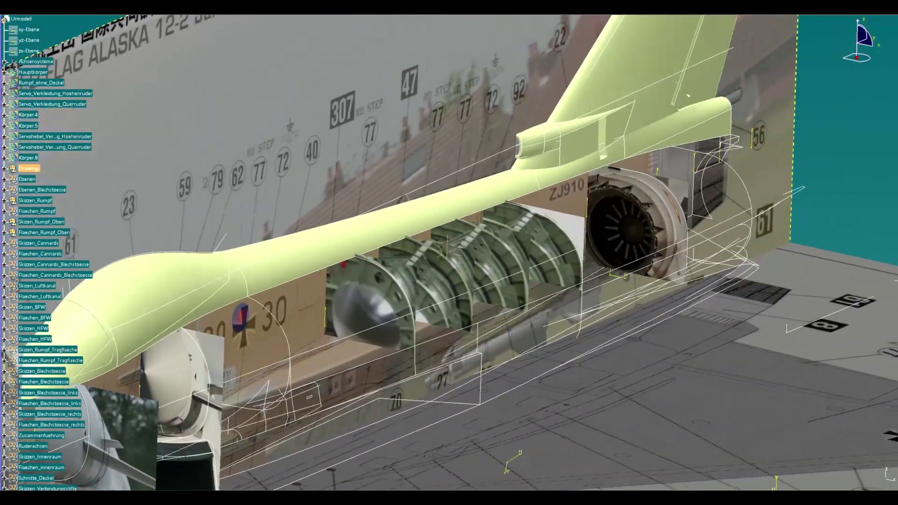
middle_click_drag(713, 467, 713, 424, "ctrl")
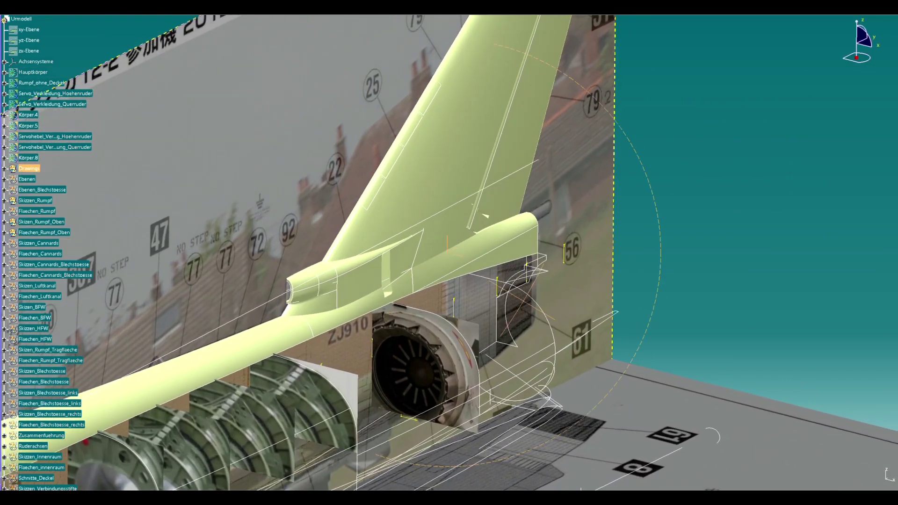
mouse_move(713, 423)
middle_mouse_down()
mouse_move(608, 416)
mouse_move(561, 440)
middle_mouse_up()
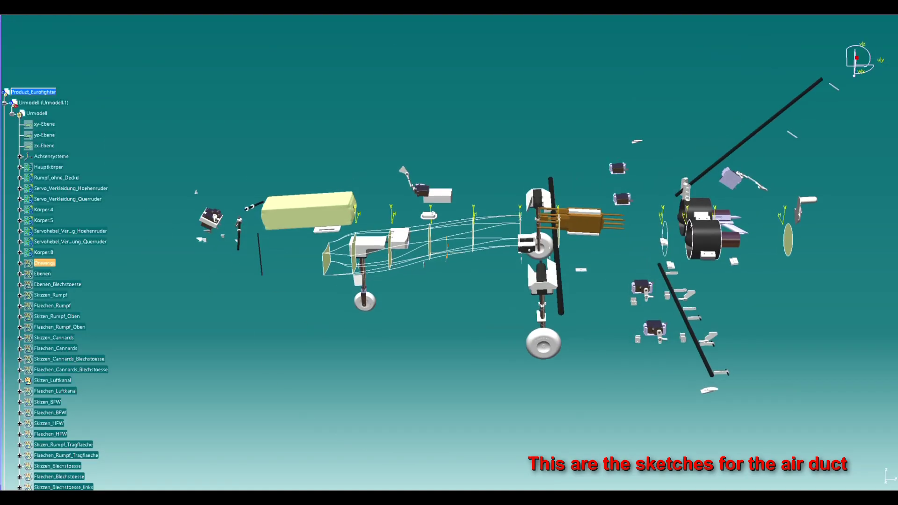
- Orbit and zoom under the fuselage around the air duct, servos and landing gear
mouse_move(449, 253)
middle_mouse_down()
mouse_move(473, 234)
mouse_move(402, 262)
mouse_move(290, 281)
mouse_move(439, 243)
mouse_move(411, 215)
mouse_move(440, 252)
mouse_move(402, 261)
mouse_move(435, 252)
mouse_move(398, 253)
mouse_move(440, 253)
mouse_move(397, 253)
mouse_move(435, 252)
mouse_move(397, 252)
mouse_move(434, 252)
mouse_move(397, 252)
mouse_move(533, 205)
middle_mouse_up()
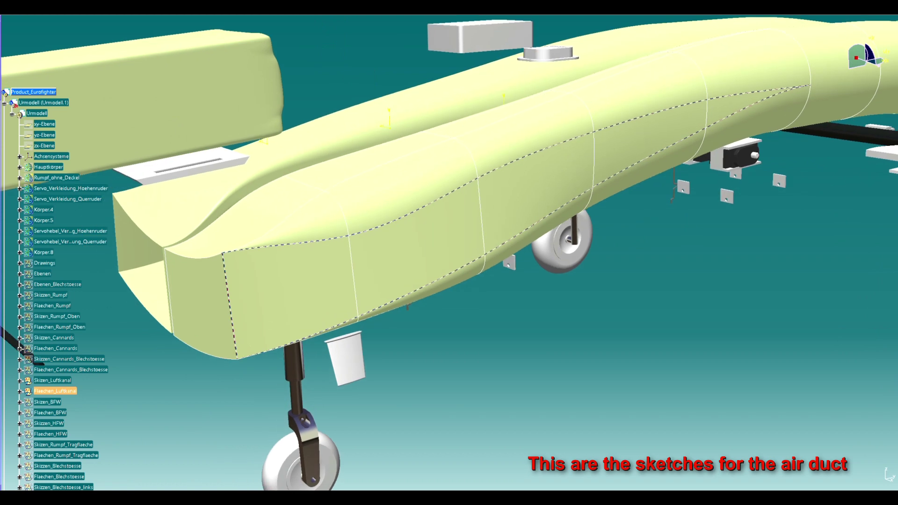
middle_click_drag(449, 253, 514, 290)
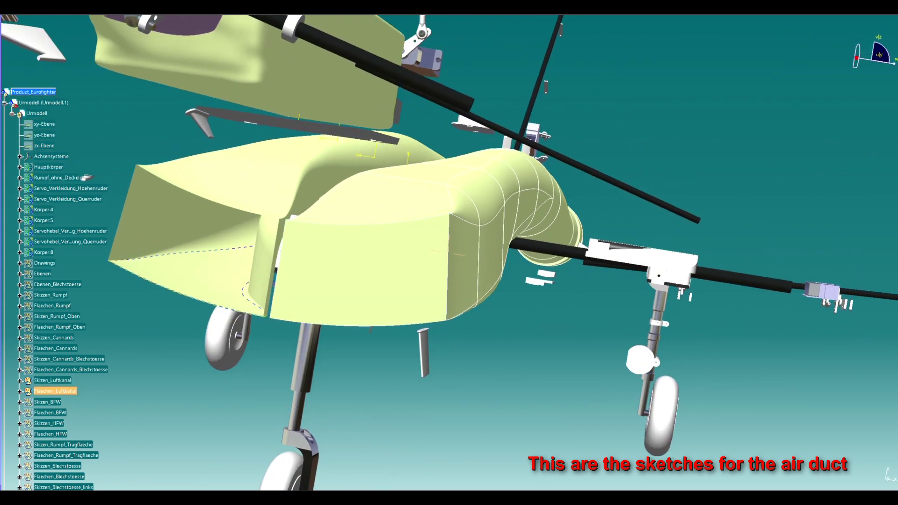
middle_click_drag(447, 252, 491, 281)
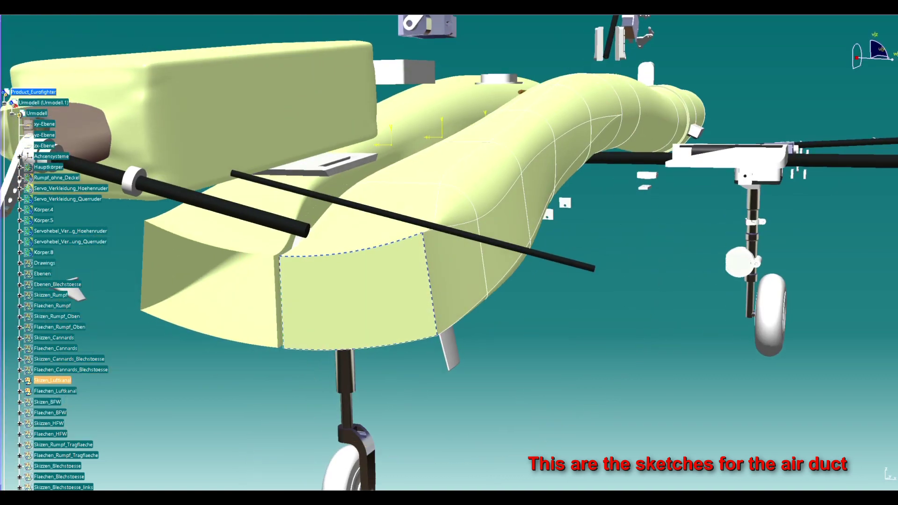
middle_click_drag(449, 253, 491, 281)
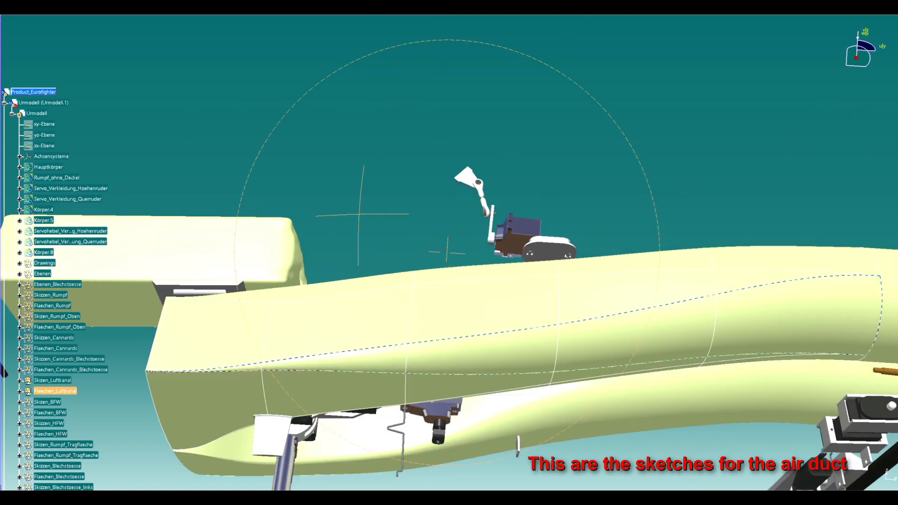
middle_click_drag(449, 253, 486, 280)
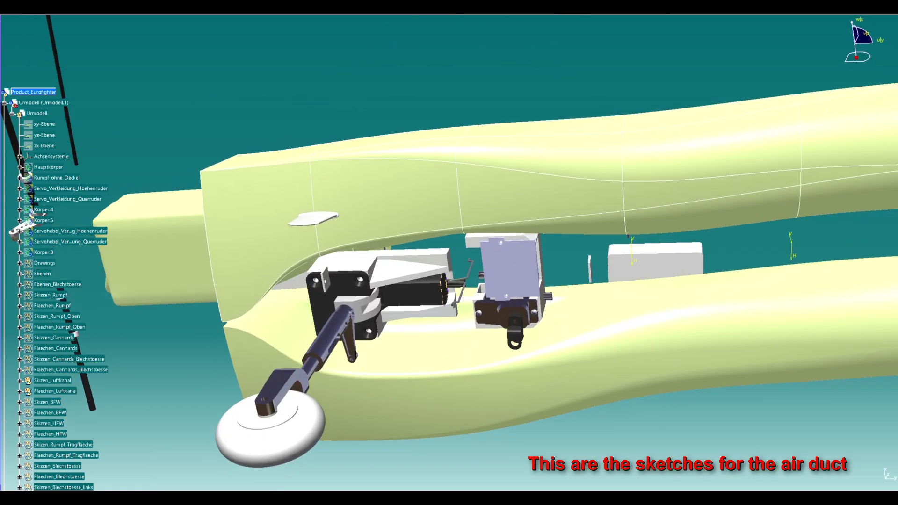
middle_click_drag(449, 253, 486, 280)
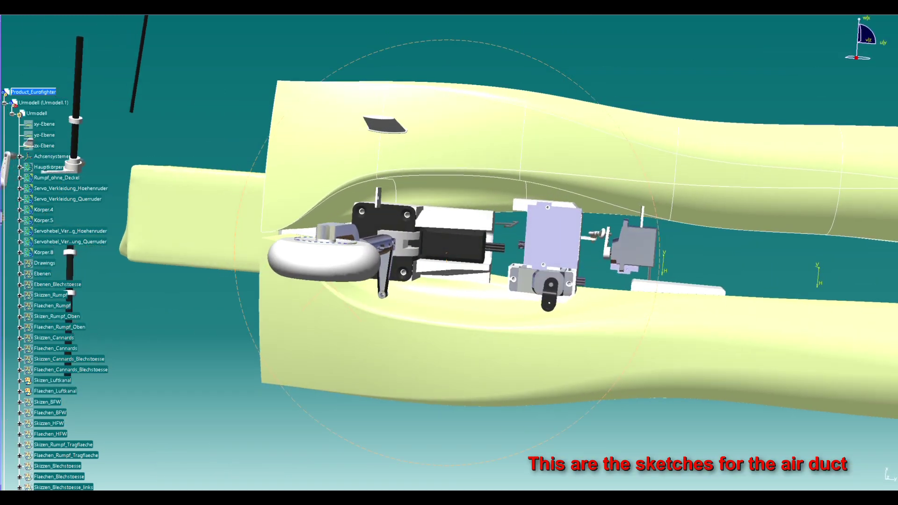
middle_click_drag(449, 252, 486, 281)
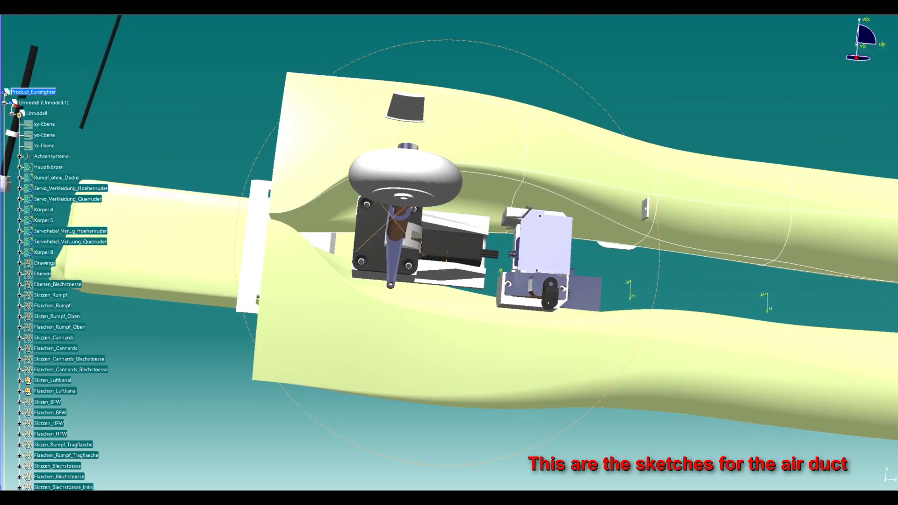
middle_click_drag(449, 253, 487, 281)
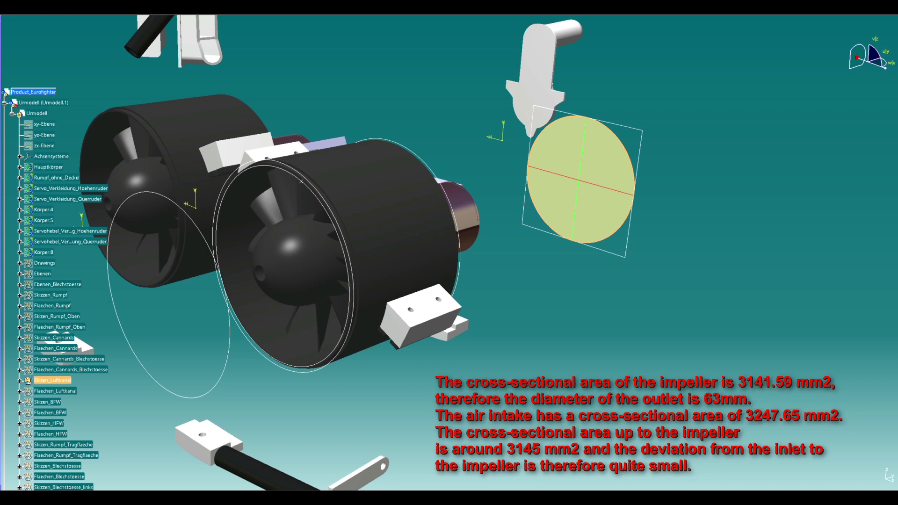
- Pan, rotate and zoom out to show both fans and the outlet disc
middle_click_drag(449, 253, 370, 253)
mouse_move(449, 252)
middle_mouse_down()
mouse_move(421, 271)
mouse_move(426, 280)
middle_mouse_up()
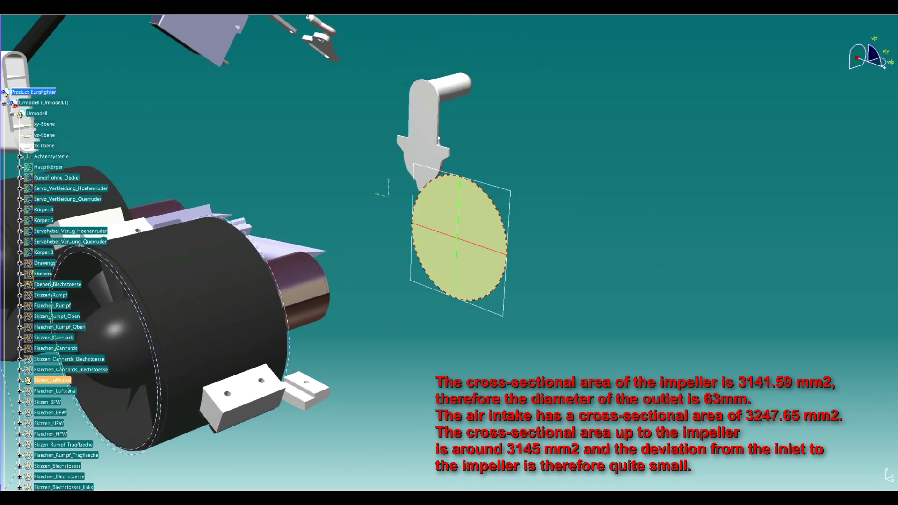
middle_click_drag(449, 253, 449, 290, "ctrl")
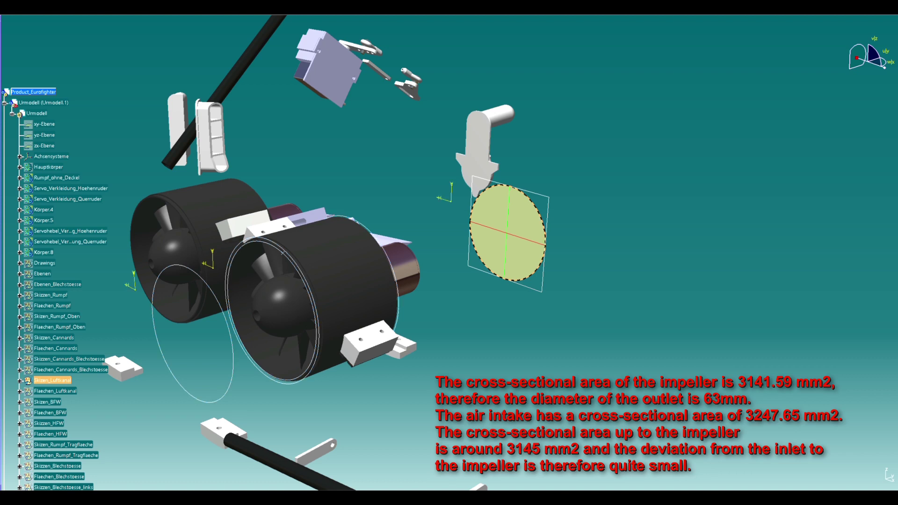
middle_click_drag(280, 280, 449, 253)
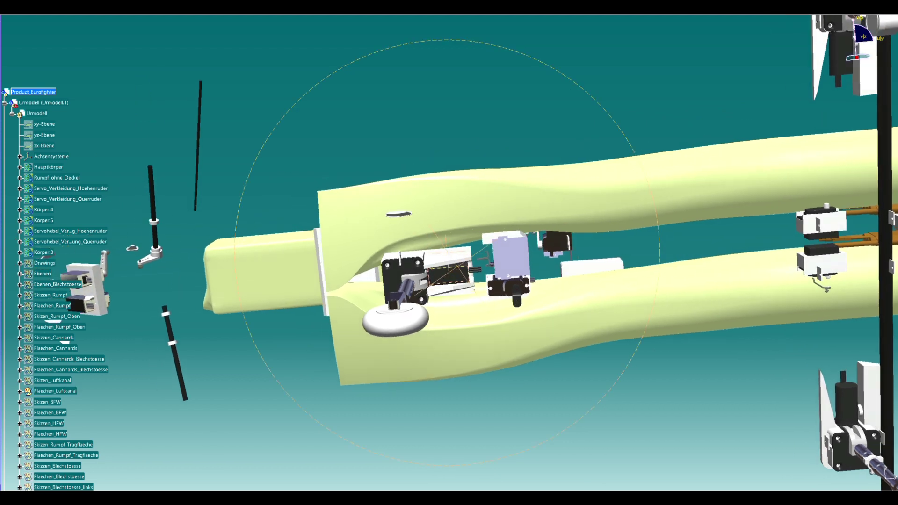
- Scroll down the specification tree to reach the bodies and surface sets
scroll(17, 264, "down", 2)
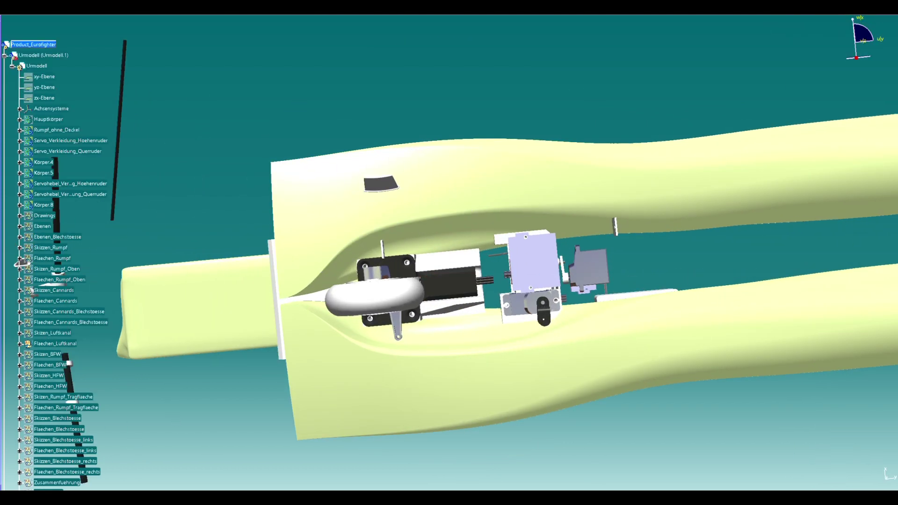
scroll(18, 263, "down", 3)
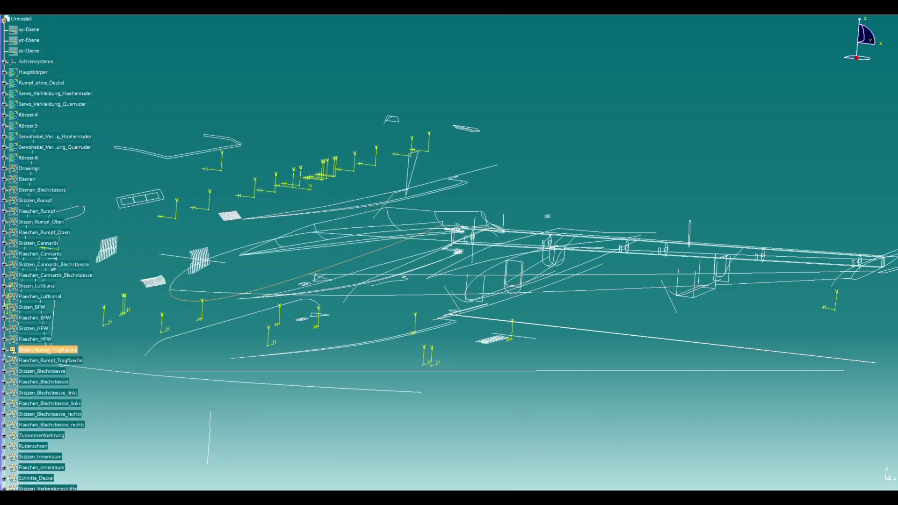
- Orbit the wireframe past the mid-wing and wing-tip profiles toward the leading-edge sketch
mouse_move(418, 250)
middle_mouse_down()
mouse_move(578, 278)
mouse_move(5, 283)
middle_mouse_up()
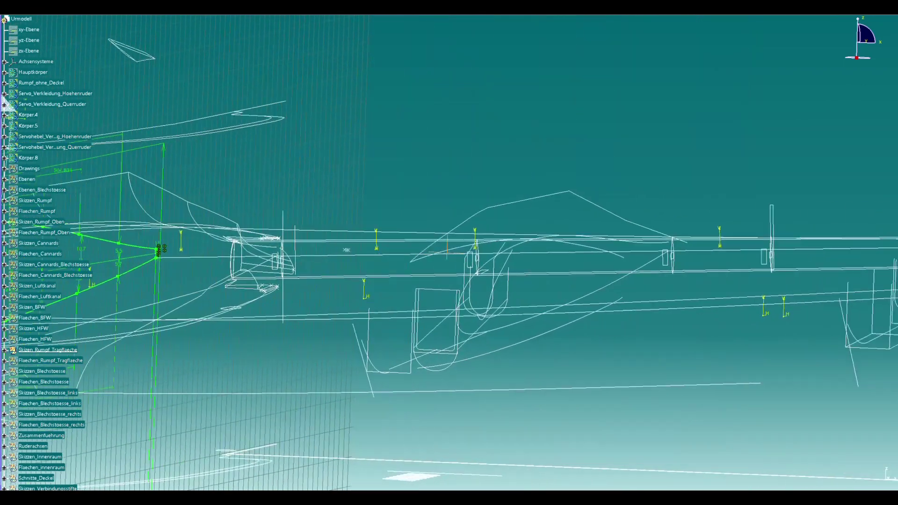
middle_click_drag(297, 252, 268, 179)
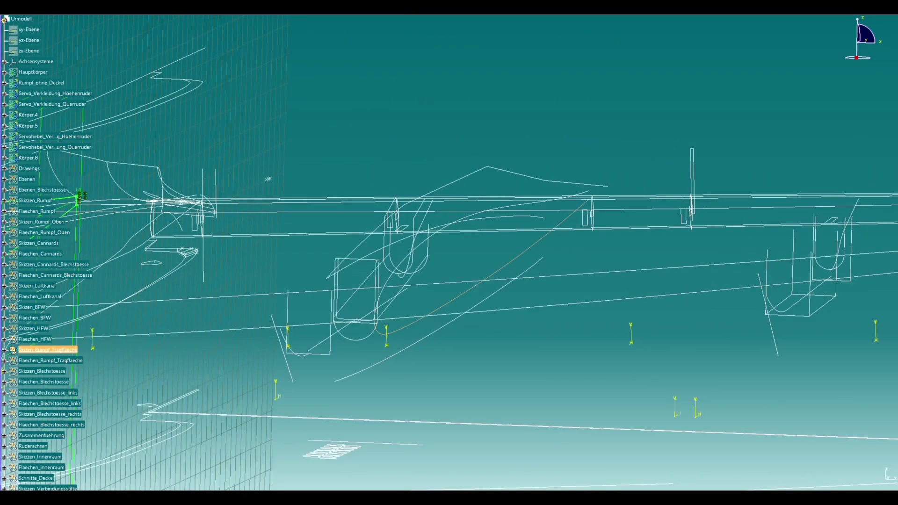
mouse_move(268, 179)
middle_mouse_down()
mouse_move(543, 240)
mouse_move(480, 265)
mouse_move(412, 262)
middle_mouse_up()
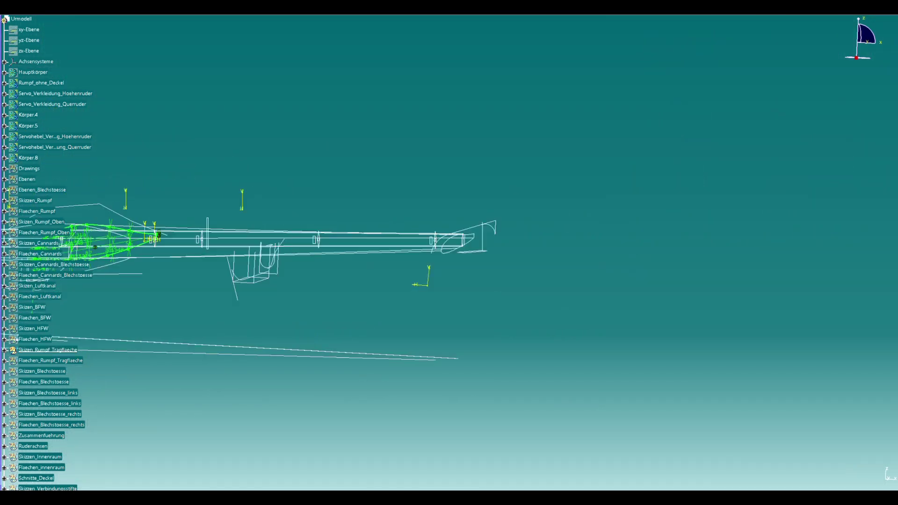
middle_click_drag(411, 262, 421, 224)
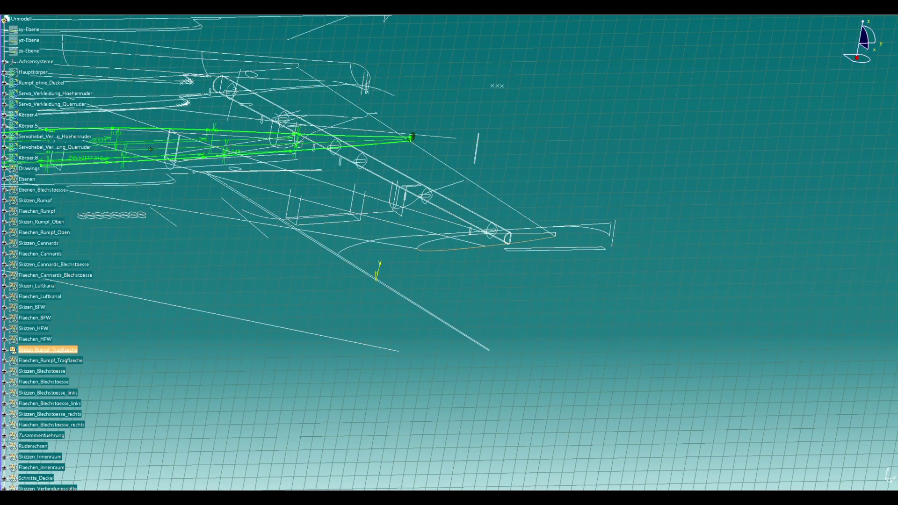
middle_click_drag(421, 262, 411, 252)
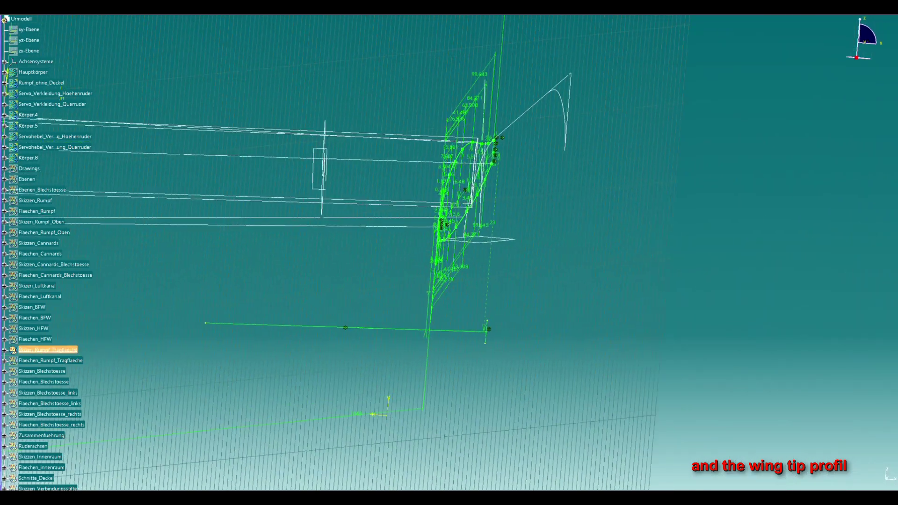
middle_click_drag(447, 252, 460, 238)
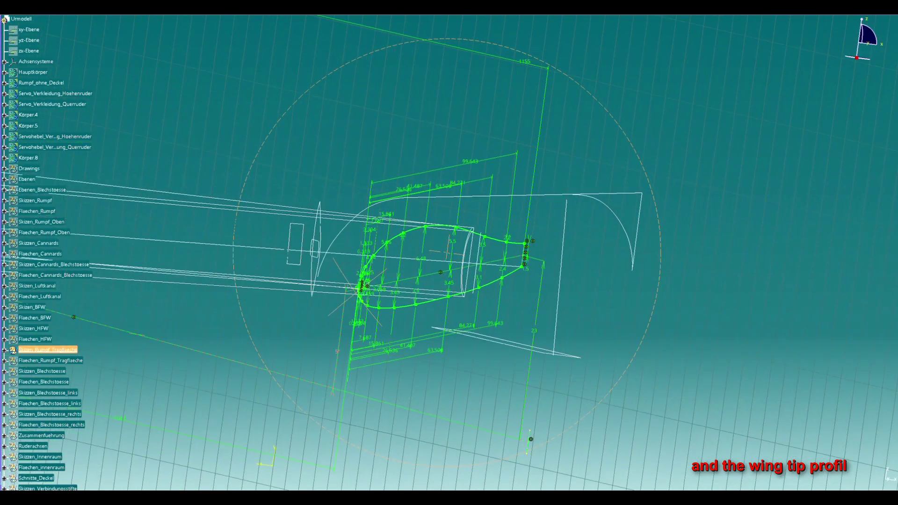
mouse_move(531, 439)
middle_mouse_down()
mouse_move(682, 425)
mouse_move(611, 361)
mouse_move(641, 365)
mouse_move(785, 446)
mouse_move(533, 296)
middle_mouse_up()
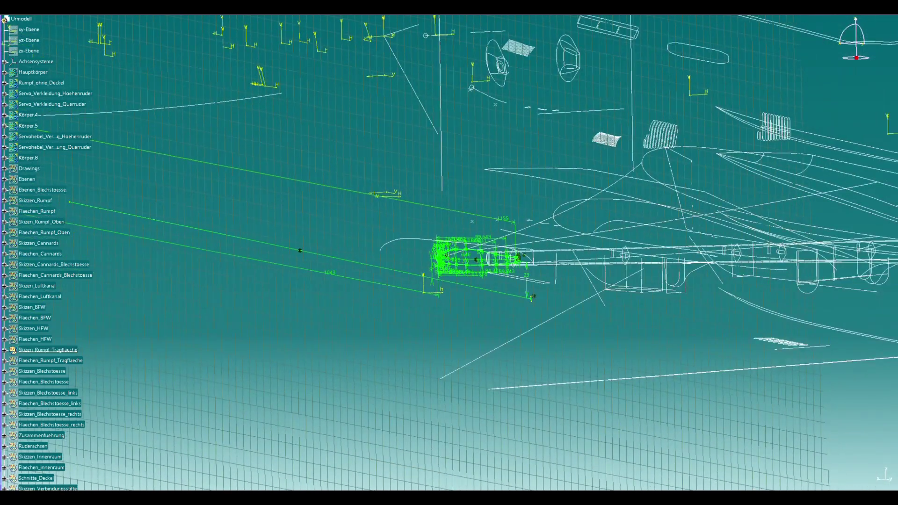
mouse_move(440, 253)
middle_mouse_down()
mouse_move(477, 262)
mouse_move(456, 248)
mouse_move(477, 234)
mouse_move(428, 261)
mouse_move(466, 243)
middle_mouse_up()
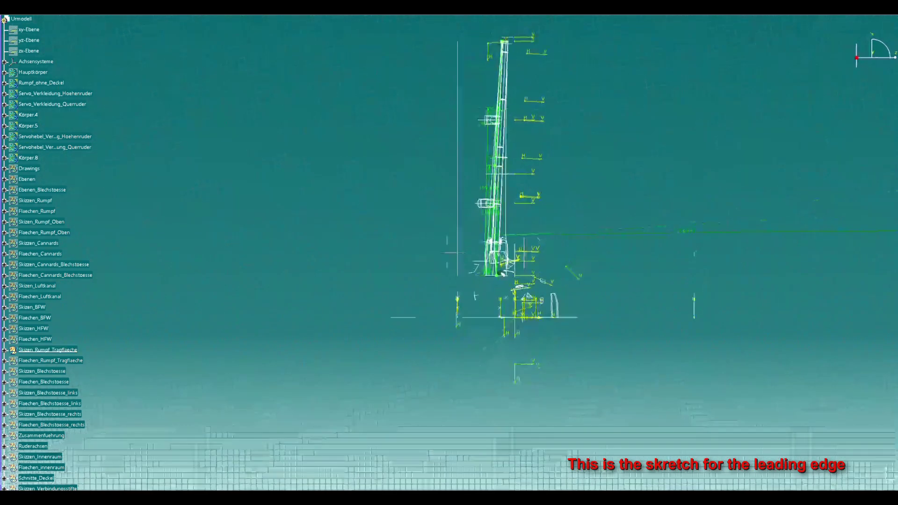
- Zoom in along the leading-edge sketch to its root end, then reorient the wireframe
middle_click_drag(454, 253, 453, 248)
scroll(448, 248, "up", 2)
scroll(448, 248, "up", 2)
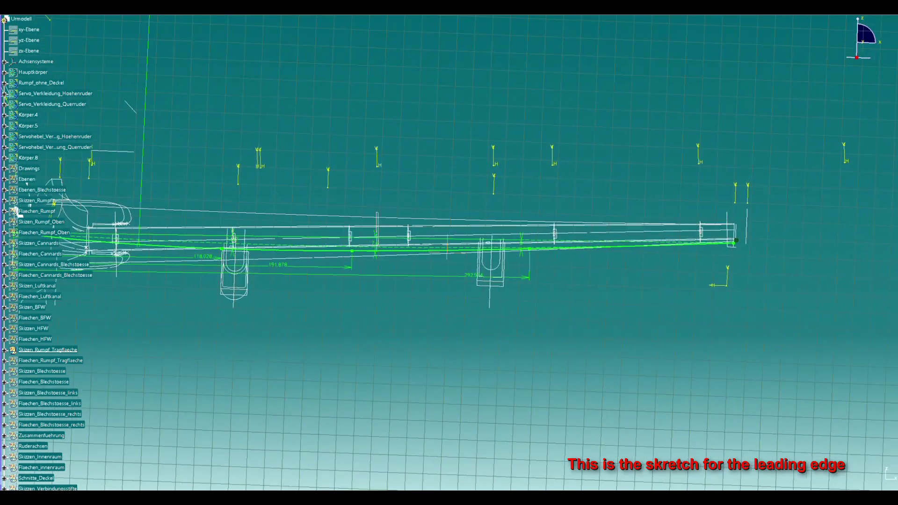
scroll(448, 248, "up", 3)
scroll(448, 248, "up", 2)
middle_click_drag(194, 220, 556, 208)
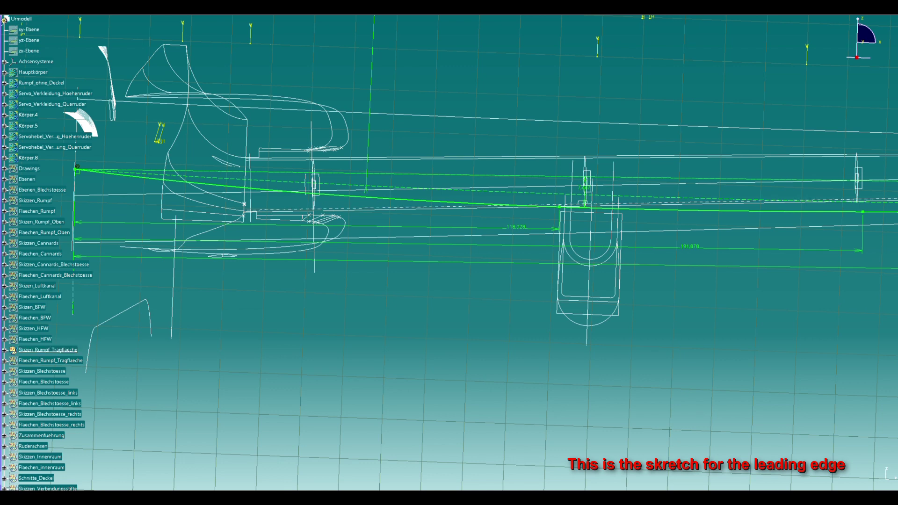
mouse_move(392, 262)
middle_mouse_down()
mouse_move(393, 276)
mouse_move(407, 280)
mouse_move(407, 304)
middle_mouse_up()
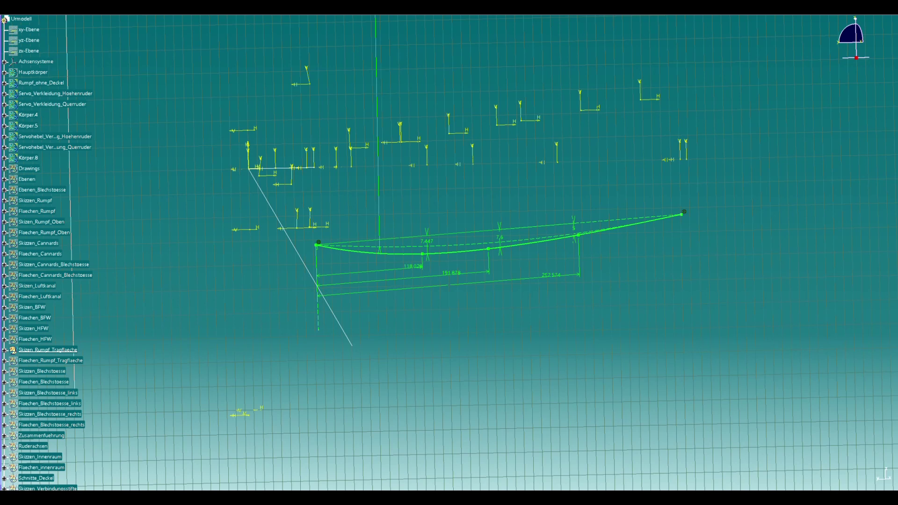
mouse_move(446, 252)
middle_mouse_down()
mouse_move(483, 239)
mouse_move(448, 252)
middle_mouse_up()
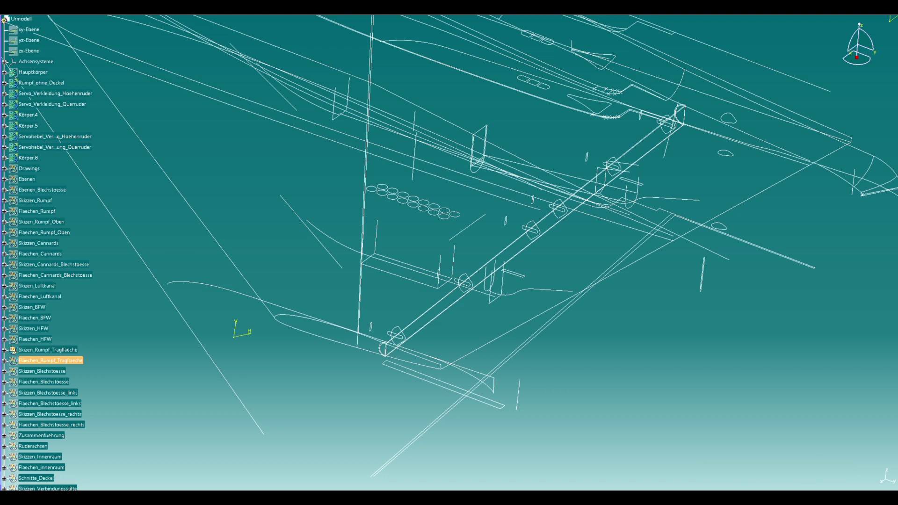
- Pan and rotate across the slotted wing-root and fuselage wireframe details
middle_click_drag(447, 252, 447, 253)
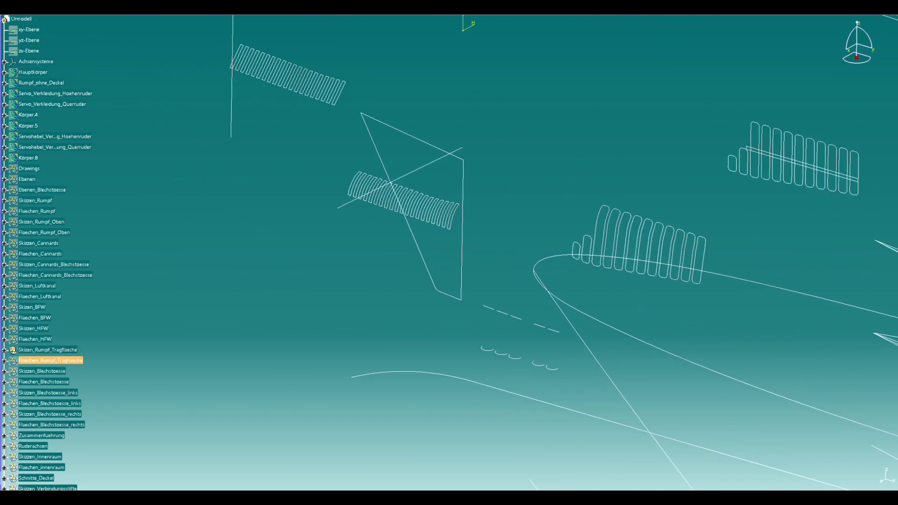
mouse_move(561, 252)
middle_mouse_down()
mouse_move(379, 253)
mouse_move(444, 252)
mouse_move(393, 253)
middle_mouse_up()
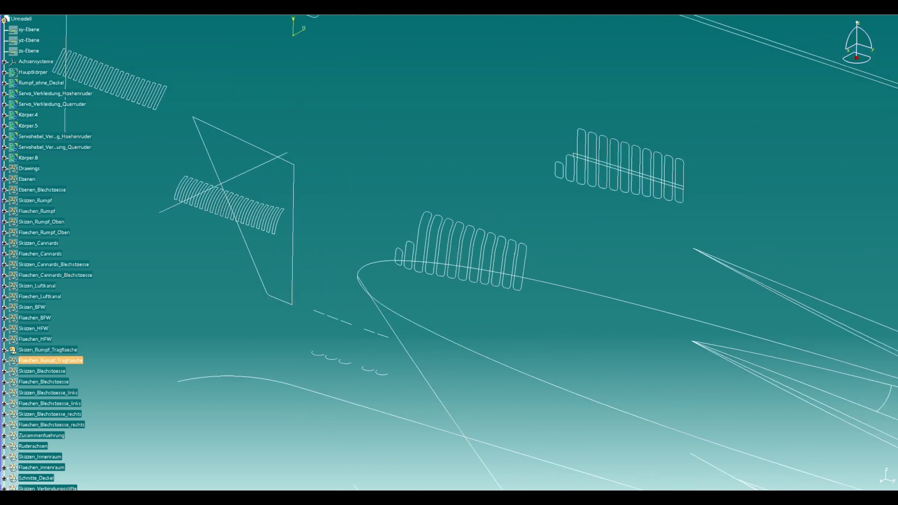
mouse_move(448, 253)
middle_mouse_down()
mouse_move(487, 272)
mouse_move(467, 262)
mouse_move(462, 243)
mouse_move(538, 205)
middle_mouse_up()
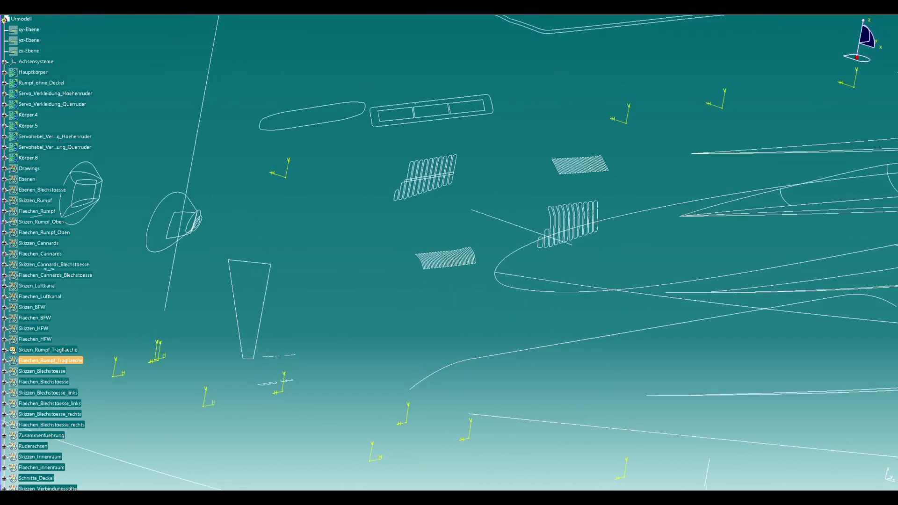
mouse_move(448, 253)
middle_mouse_down()
mouse_move(477, 233)
mouse_move(463, 243)
middle_mouse_up()
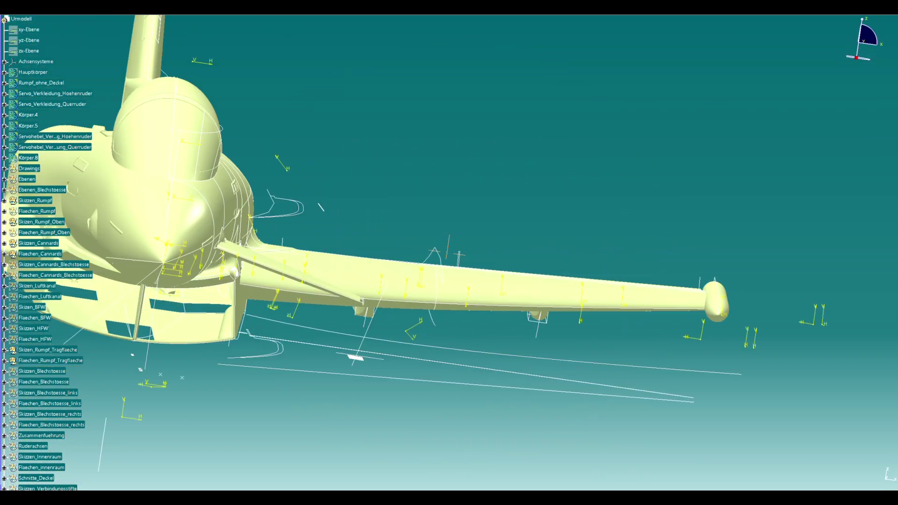
- Orbit the shaded aircraft around its nose and wing to view the underwing pods
middle_click_drag(449, 252, 472, 250)
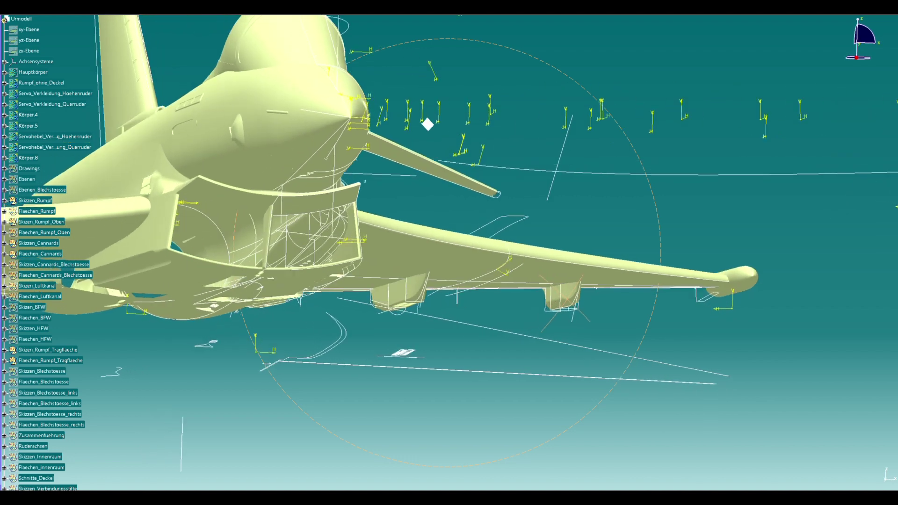
middle_click_drag(461, 136, 418, 139)
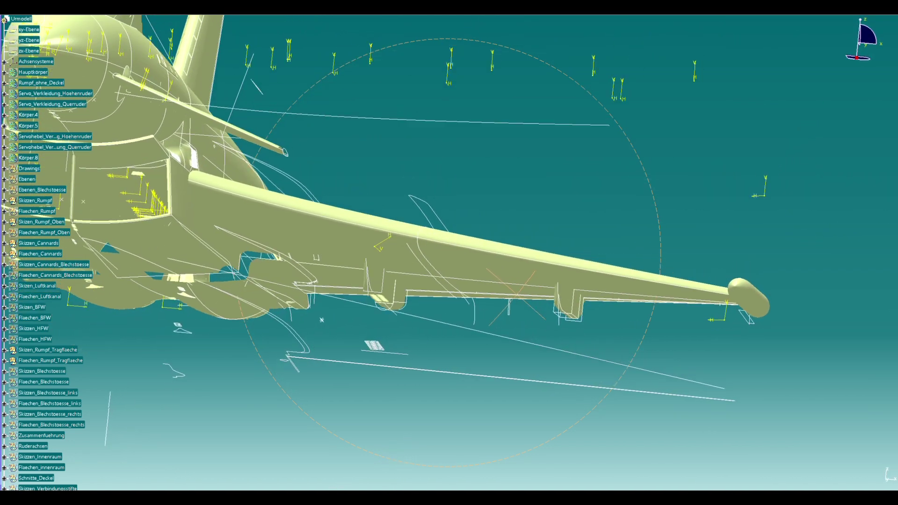
middle_click_drag(322, 319, 356, 262)
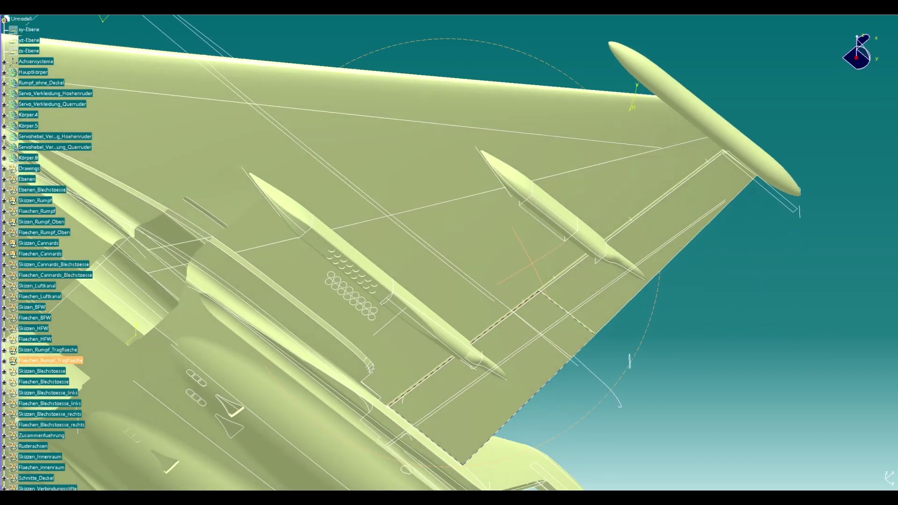
mouse_move(630, 360)
middle_mouse_down()
mouse_move(647, 368)
mouse_move(703, 324)
mouse_move(748, 161)
mouse_move(721, 149)
mouse_move(595, 423)
mouse_move(431, 380)
mouse_move(449, 241)
mouse_move(488, 174)
mouse_move(546, 124)
middle_mouse_up()
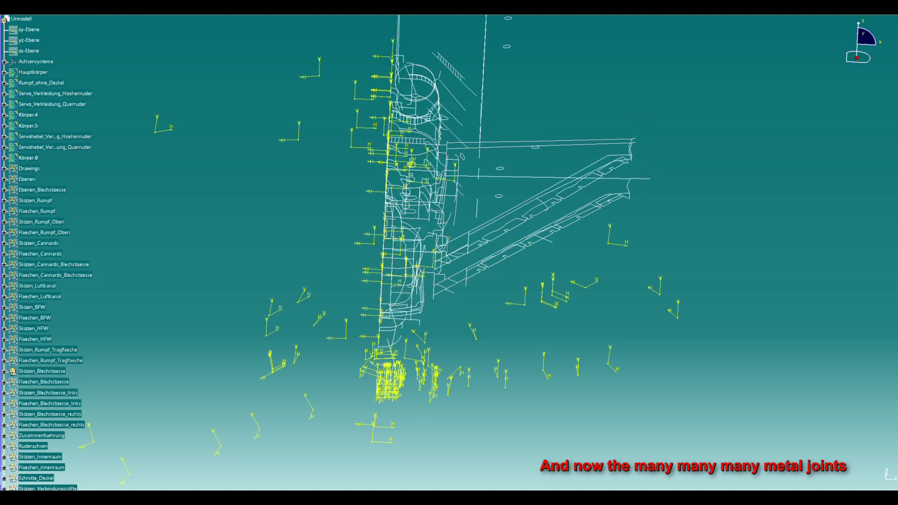
- Rotate over the joint axes and zoom onto the air intake and wing leading edge
mouse_move(435, 281)
middle_mouse_down()
mouse_move(449, 262)
mouse_move(514, 234)
mouse_move(445, 285)
mouse_move(416, 243)
mouse_move(416, 206)
mouse_move(383, 215)
middle_mouse_up()
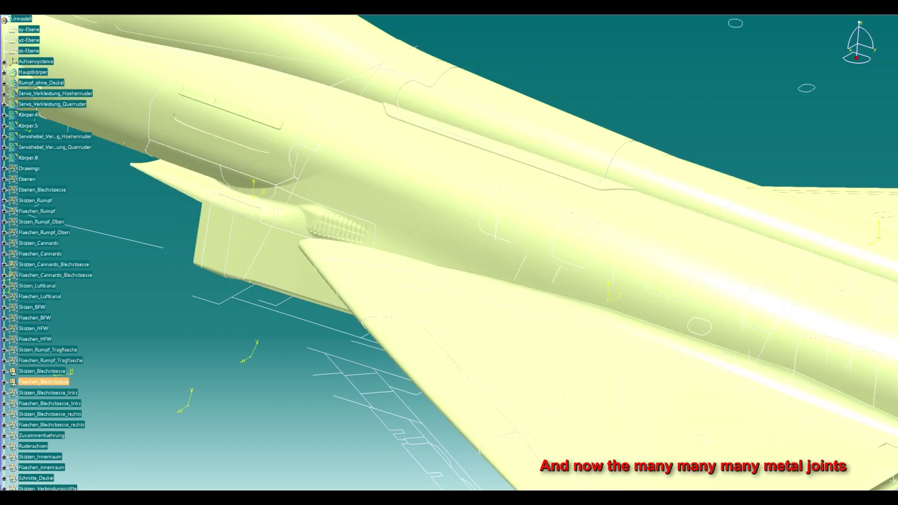
middle_click_drag(374, 278, 374, 231, "ctrl")
mouse_move(449, 252)
middle_mouse_down()
mouse_move(439, 262)
mouse_move(440, 224)
middle_mouse_up()
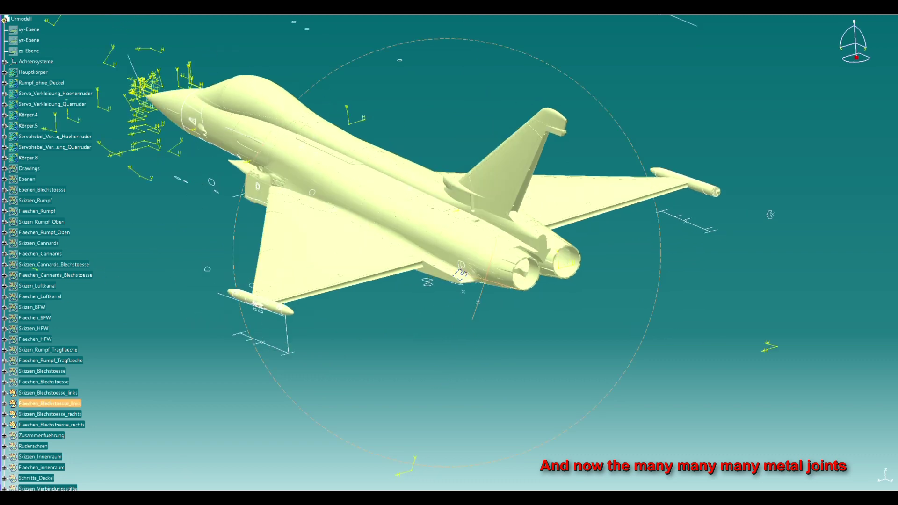
- Scroll down the specification tree to the inner-cavity Skizzen and Flaechen sets
scroll(47, 252, "down", 2)
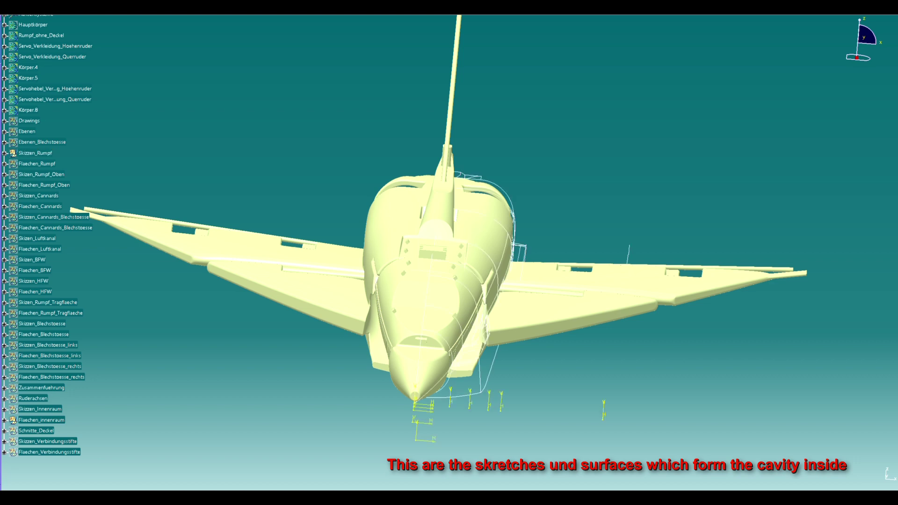
- Show the Flaechen_Rumpf fuselage surfaces again over the jet's inner cavity
mouse_move(467, 234)
middle_mouse_down()
mouse_move(421, 261)
mouse_move(467, 243)
mouse_move(538, 252)
mouse_move(538, 280)
middle_mouse_up()
left_click(42, 420)
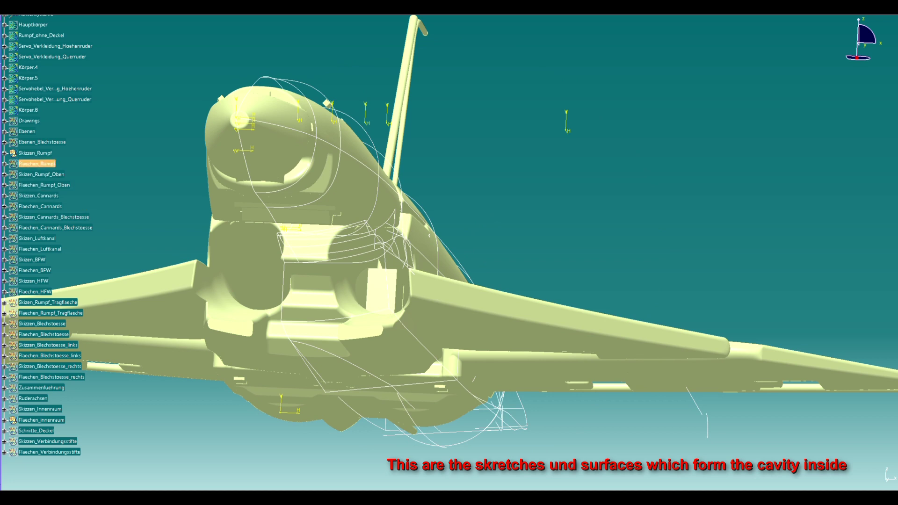
left_click(37, 163)
- Orbit the jet through rear, low side-on and nose views to inspect it
middle_click_drag(538, 280, 468, 281)
mouse_move(449, 253)
middle_mouse_down()
mouse_move(468, 233)
mouse_move(431, 281)
middle_mouse_up()
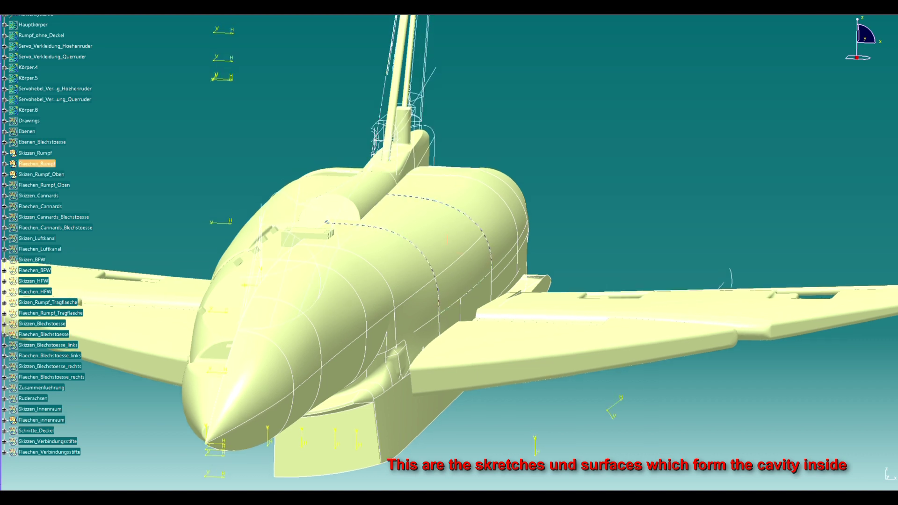
middle_click_drag(449, 252, 421, 280)
mouse_move(449, 252)
middle_mouse_down()
mouse_move(388, 253)
mouse_move(435, 247)
mouse_move(402, 239)
middle_mouse_up()
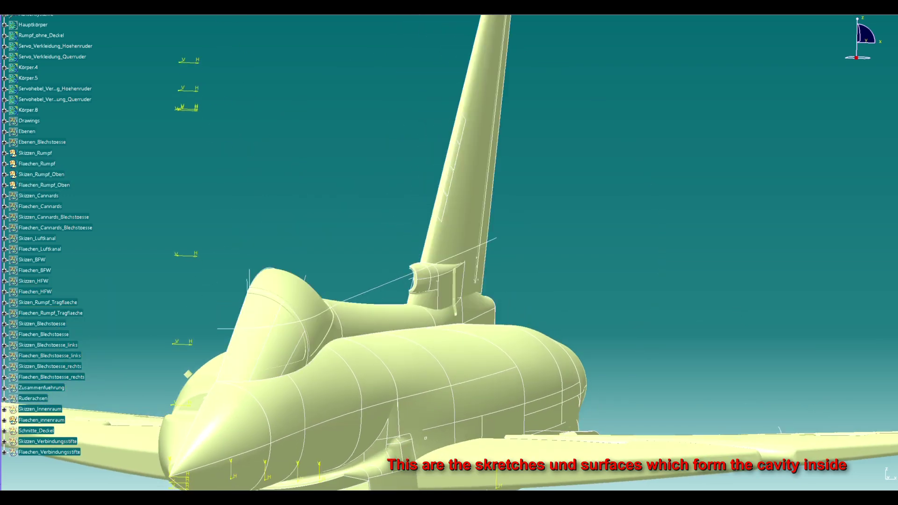
mouse_move(449, 252)
middle_mouse_down()
mouse_move(397, 253)
mouse_move(477, 238)
mouse_move(416, 220)
mouse_move(365, 241)
mouse_move(388, 249)
mouse_move(428, 234)
middle_mouse_up()
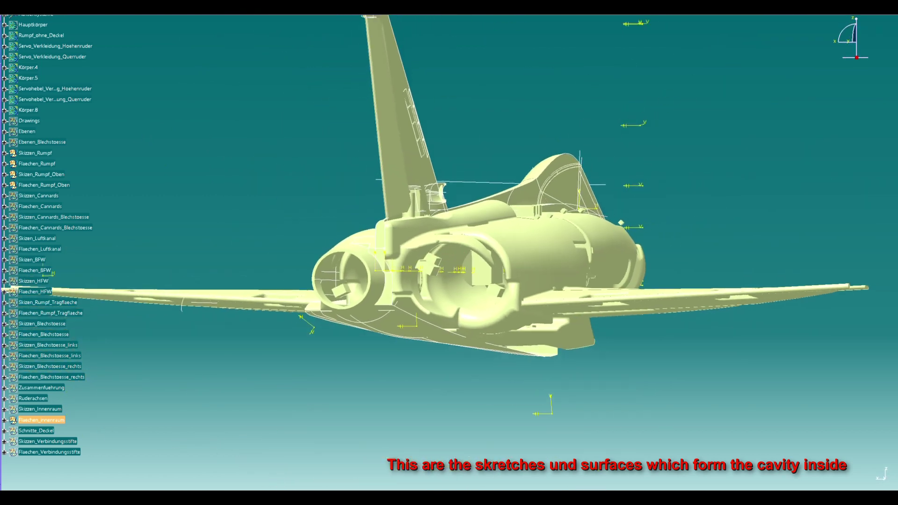
- Select Flaechen_innenraum, Flaechen_Rumpf, Skizzen_Rumpf_Oben and further fuselage sketch and surface sets
left_click(41, 420)
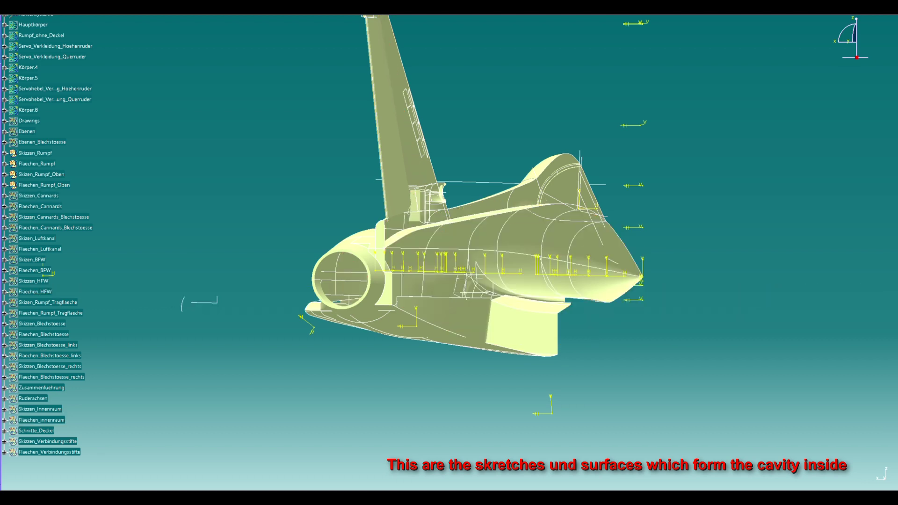
left_click(37, 164, "ctrl")
left_click(41, 175, "ctrl")
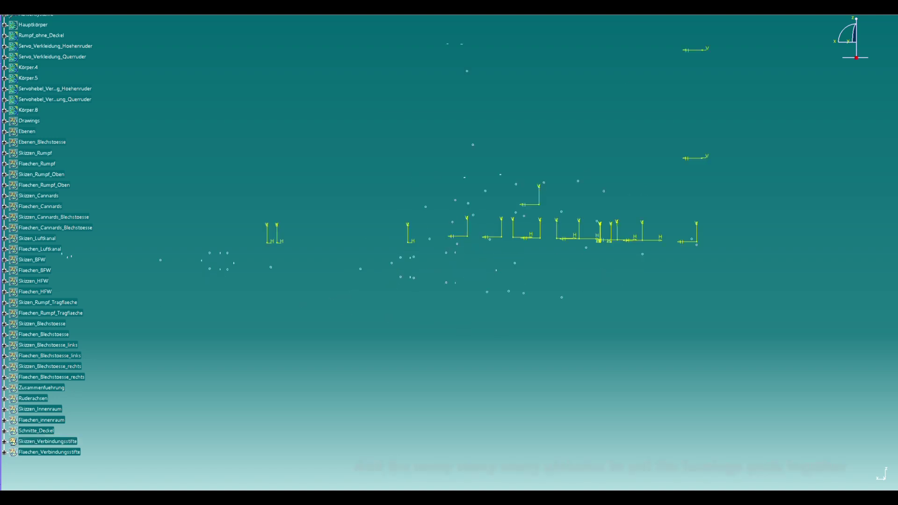
- Tilt, zoom and orbit around the connection pins, then select Skizzen_Verbindungsstifte with its surfaces
mouse_move(449, 247)
middle_mouse_down()
mouse_move(449, 271)
mouse_move(380, 301)
mouse_move(481, 341)
mouse_move(622, 300)
mouse_move(657, 255)
mouse_move(650, 201)
middle_mouse_up()
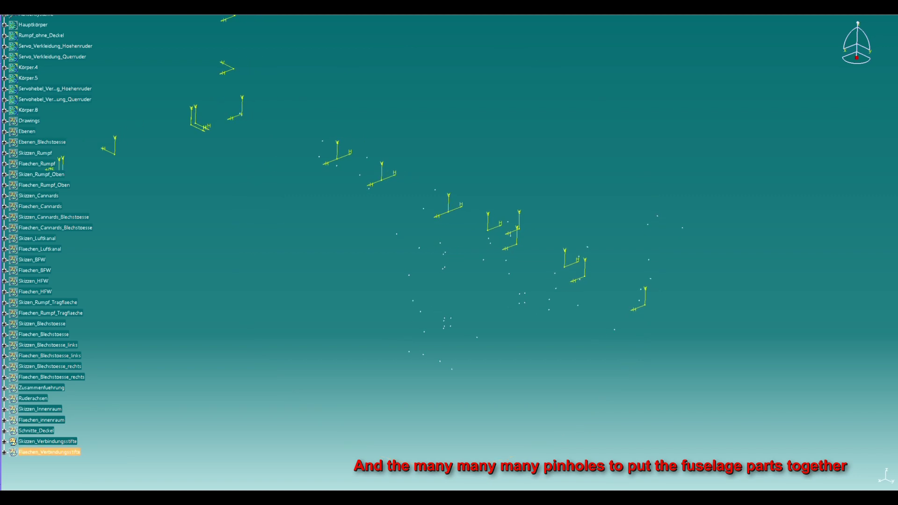
middle_click_drag(449, 253, 449, 215, "ctrl")
middle_click_drag(477, 304, 337, 295)
mouse_move(477, 280)
middle_mouse_down()
mouse_move(355, 285)
mouse_move(304, 314)
middle_mouse_up()
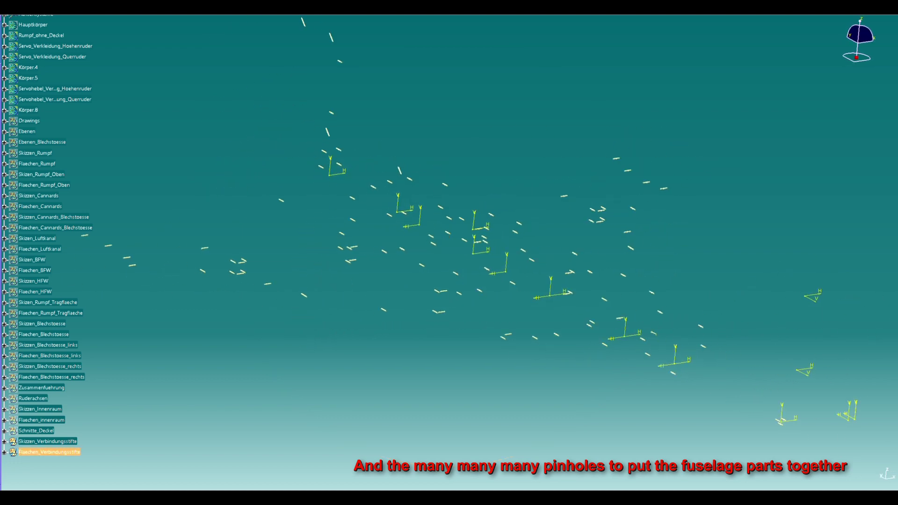
mouse_move(608, 196)
middle_mouse_down()
mouse_move(581, 280)
mouse_move(538, 328)
middle_mouse_up()
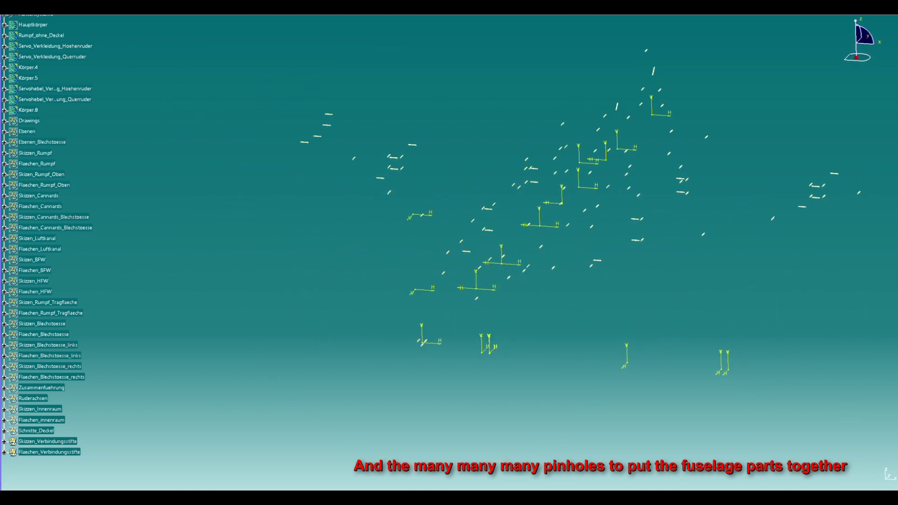
left_click(46, 441, "ctrl")
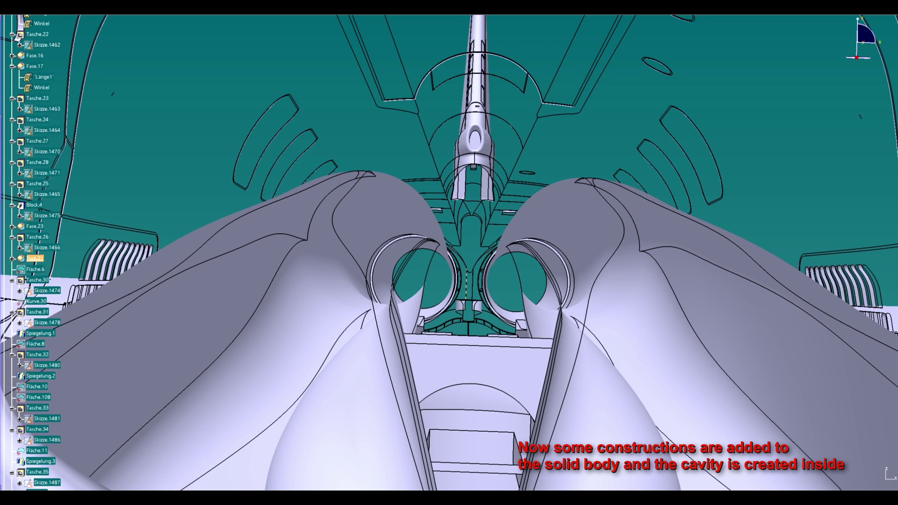
- Scroll down the specification tree through the later pocket and mirror features
scroll(35, 258, "down", 3)
scroll(35, 258, "down", 3)
scroll(35, 259, "down", 3)
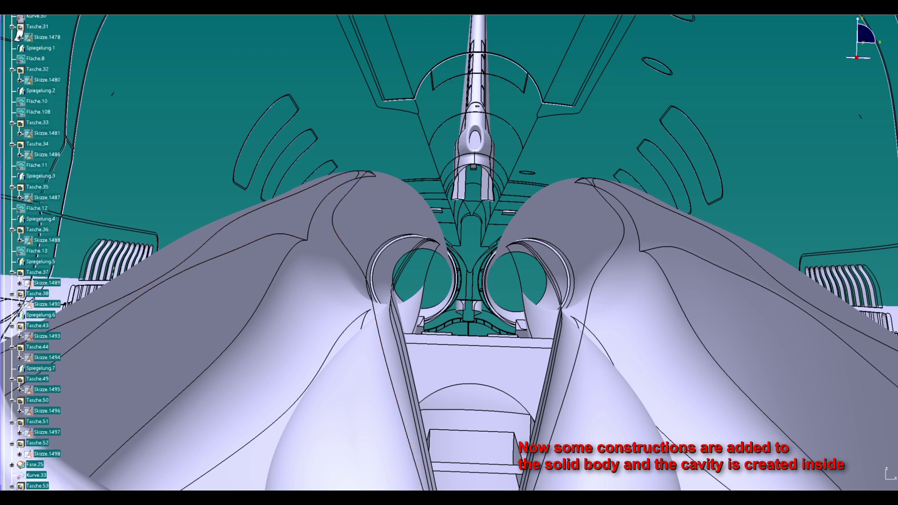
scroll(35, 259, "down", 3)
scroll(35, 253, "down", 5)
scroll(35, 253, "down", 5)
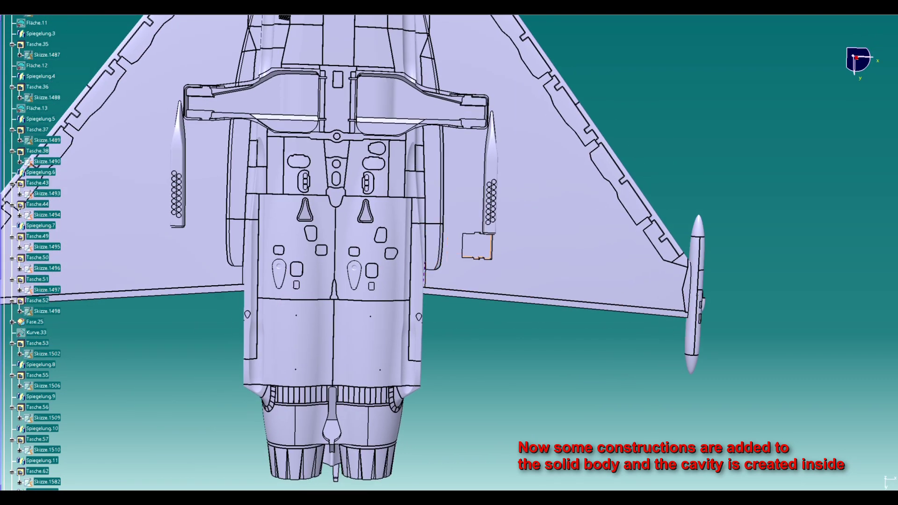
- Scroll further down the tree and highlight the Spiegelung.13 mirror feature
scroll(41, 245, "down", 4)
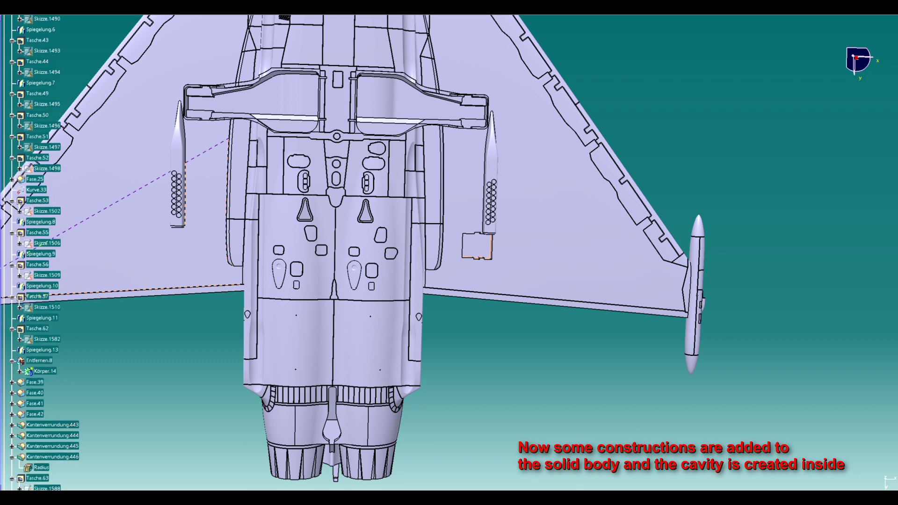
scroll(41, 243, "down", 3)
left_click(42, 255)
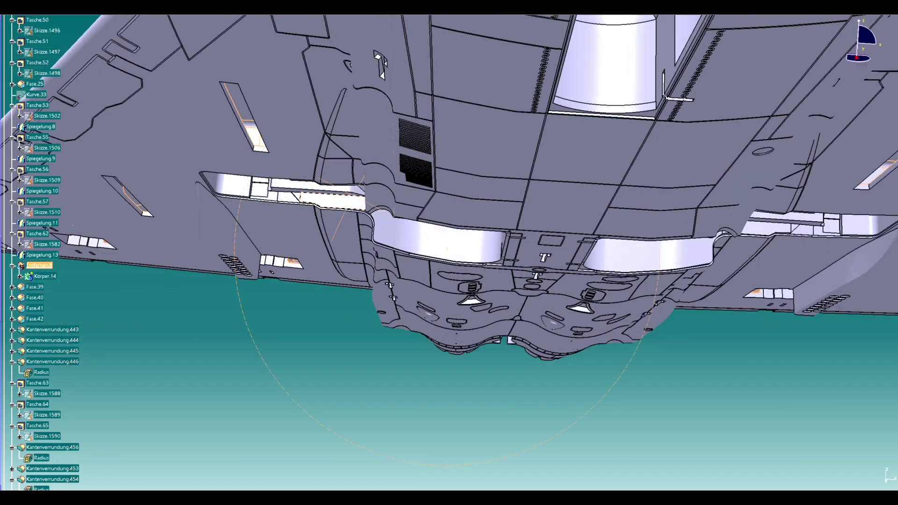
- Orbit through the cavity between the intakes and back to an oblique underside view
mouse_move(467, 262)
middle_mouse_down()
mouse_move(568, 276)
mouse_move(459, 278)
middle_mouse_up()
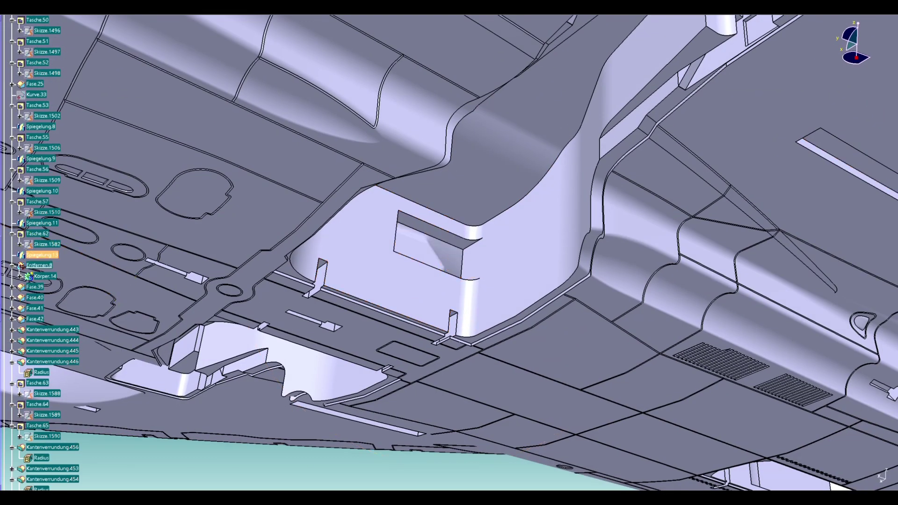
mouse_move(459, 278)
middle_mouse_down()
mouse_move(421, 269)
mouse_move(374, 292)
middle_mouse_up()
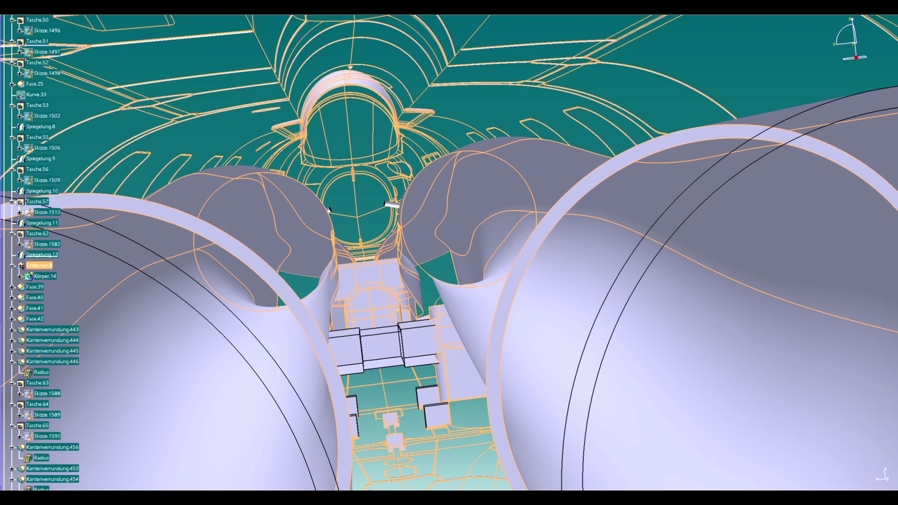
middle_click_drag(330, 209, 377, 237)
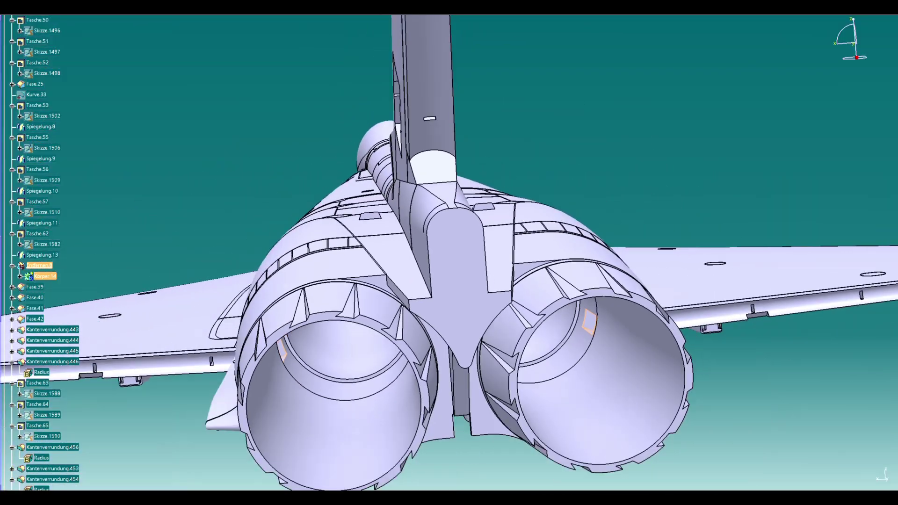
mouse_move(449, 253)
middle_mouse_down()
mouse_move(14, 243)
mouse_move(30, 253)
mouse_move(47, 365)
middle_mouse_up()
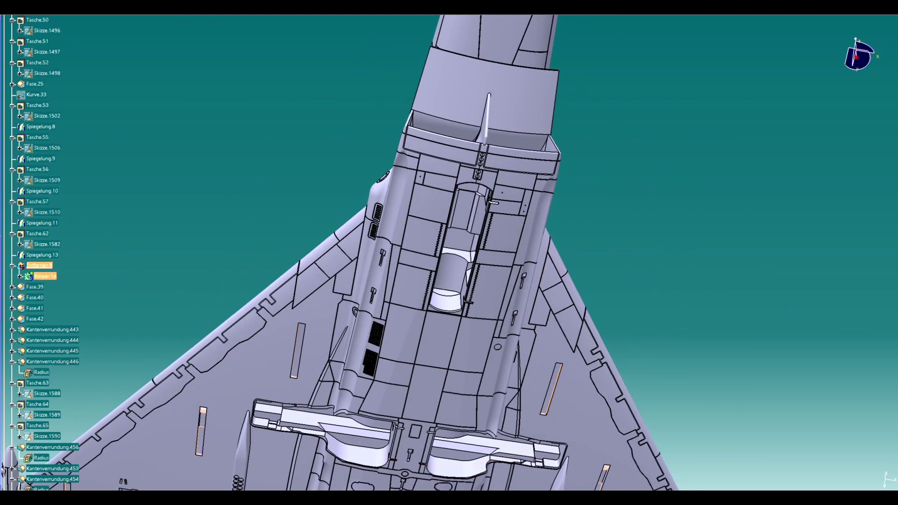
- Orbit the jet from a wide underside view through front three-quarter to a side view
scroll(28, 374, "down", 10)
scroll(19, 421, "down", 10)
scroll(4, 470, "down", 10)
scroll(4, 470, "down", 5)
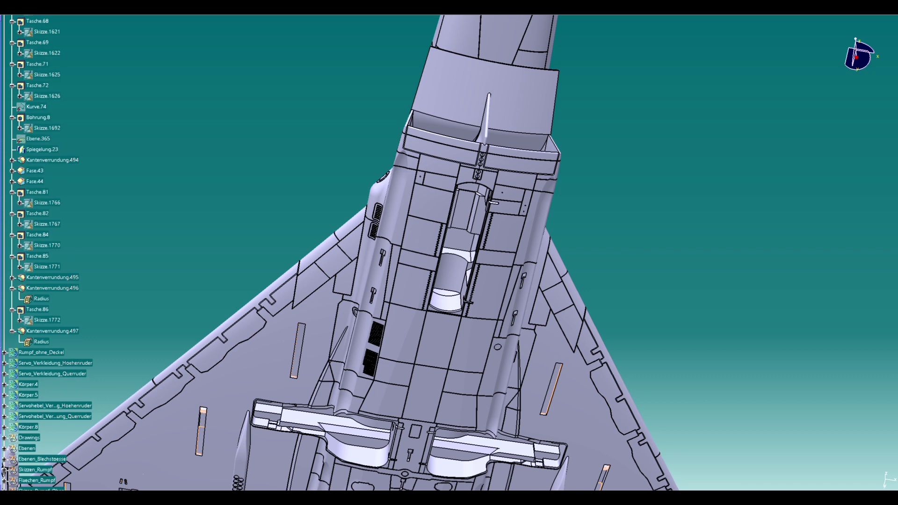
mouse_move(4, 470)
middle_mouse_down()
mouse_move(94, 421)
mouse_move(281, 374)
middle_mouse_up()
middle_click_drag(393, 370, 421, 243)
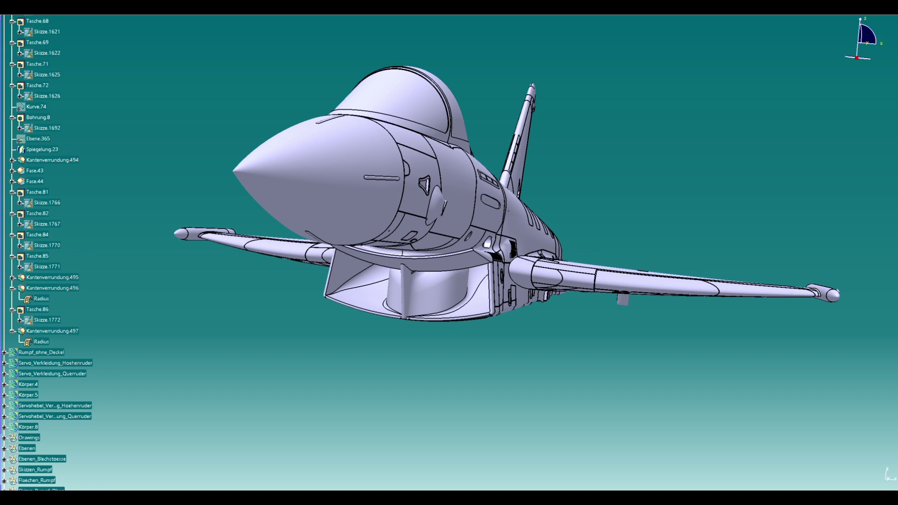
mouse_move(421, 244)
middle_mouse_down()
mouse_move(431, 280)
mouse_move(449, 253)
mouse_move(449, 280)
middle_mouse_up()
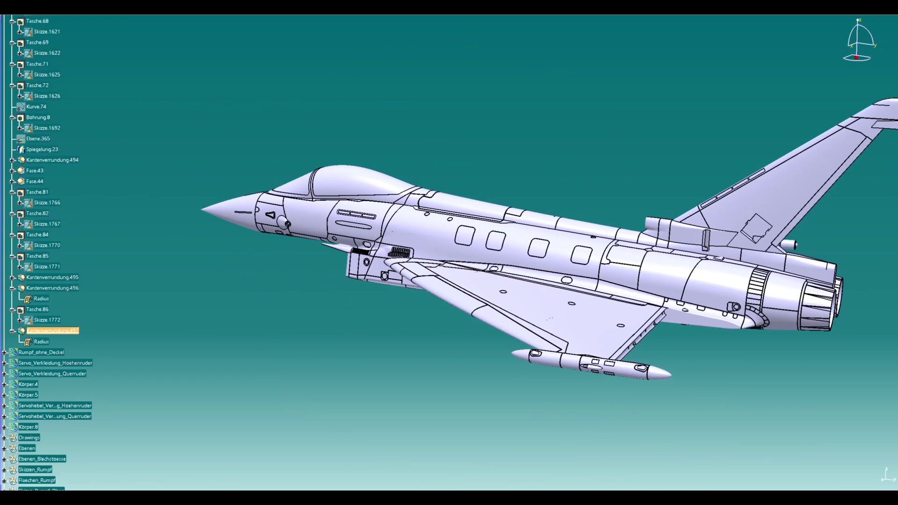
- Zoom out to show the whole Eurofighter side-on, nose to the left
scroll(47, 253, "up", 10)
scroll(47, 253, "up", 10)
scroll(42, 252, "up", 5)
scroll(42, 253, "up", 5)
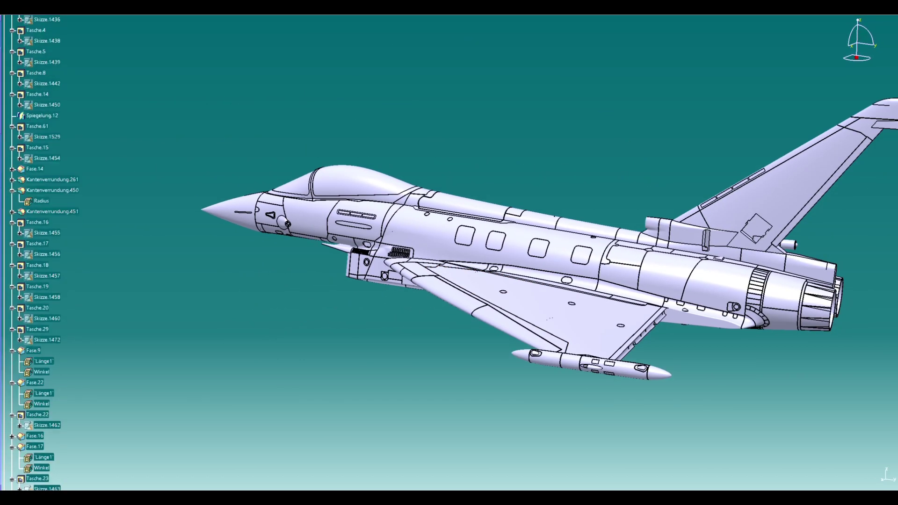
scroll(42, 253, "up", 5)
- Collapse the Hauptkörper feature list and turn the aircraft to show its underside
left_click(4, 113)
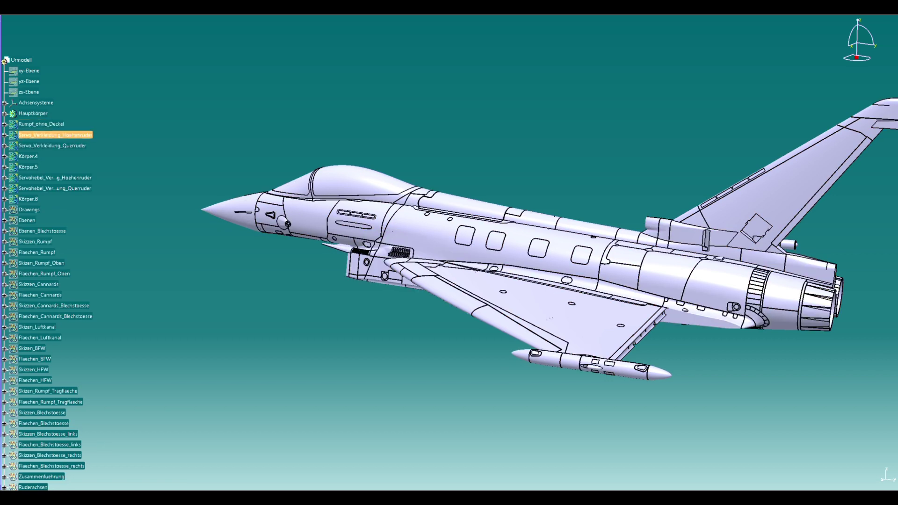
middle_click_drag(449, 262, 421, 299)
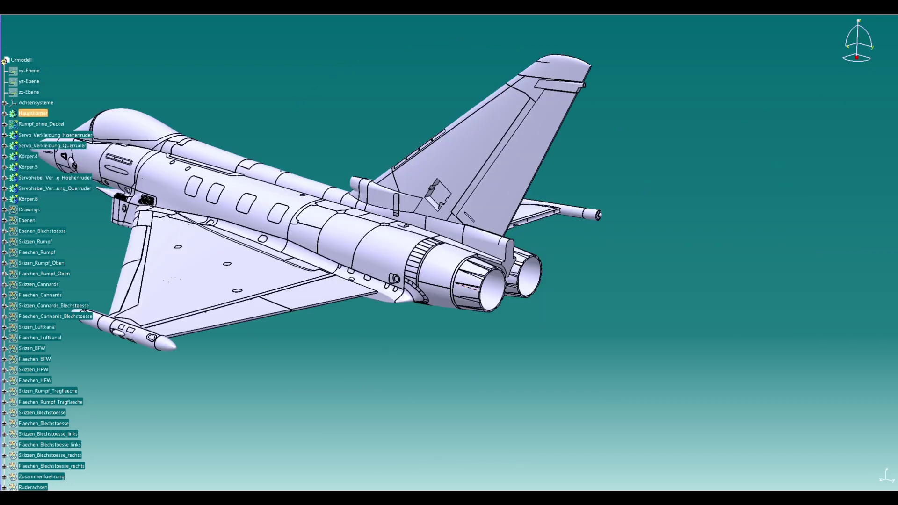
mouse_move(449, 262)
middle_mouse_down()
mouse_move(449, 112)
mouse_move(458, 253)
middle_mouse_up()
- Hide and re-show the Hauptkörper body, then orbit to look along the fuselage toward the nose
key("Up")
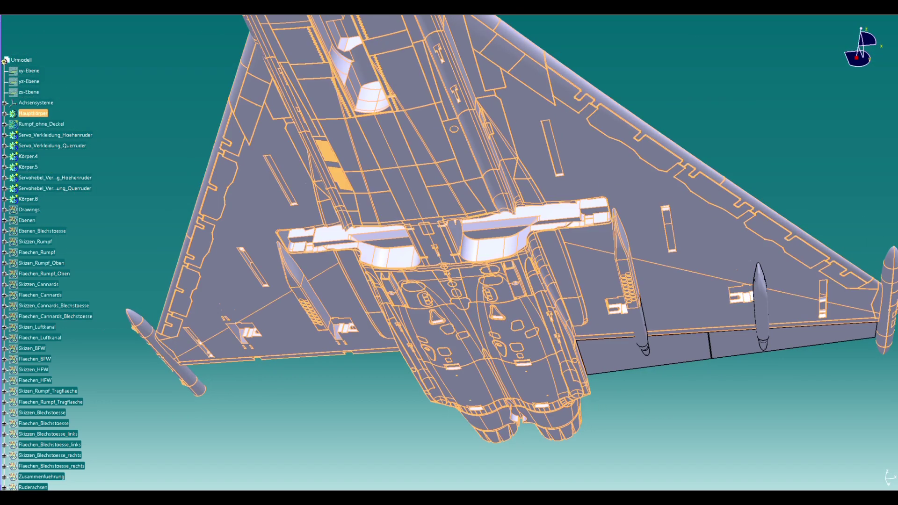
key("ctrl+h")
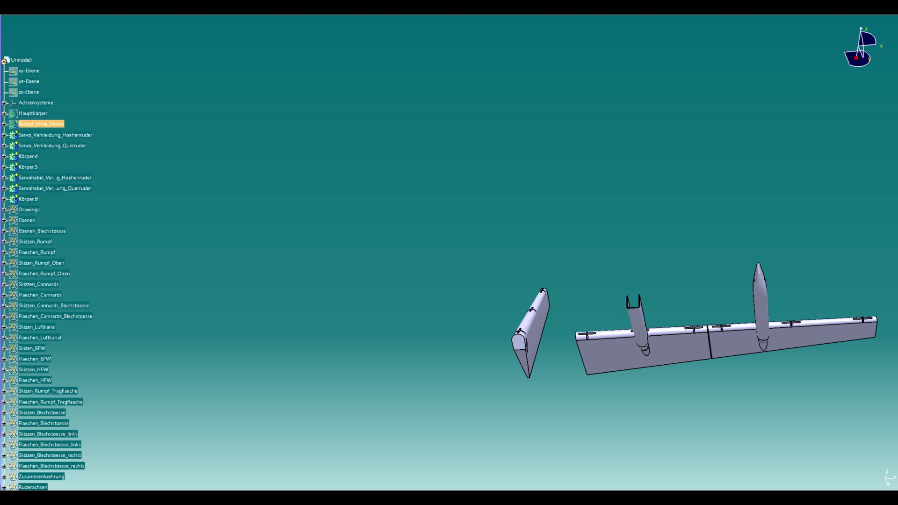
key("ctrl+h")
key("Down")
key("Down")
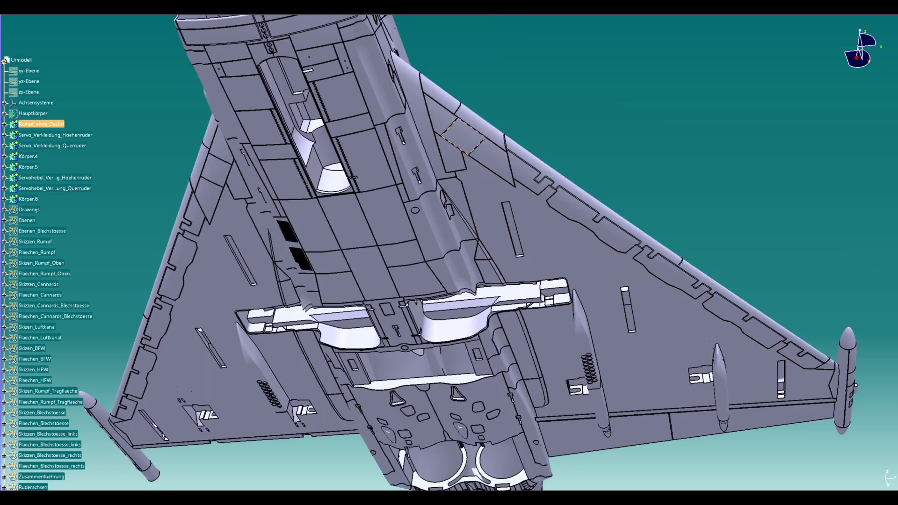
middle_click_drag(449, 281, 449, 131)
mouse_move(449, 253)
middle_mouse_down()
mouse_move(383, 253)
mouse_move(486, 234)
mouse_move(486, 196)
middle_mouse_up()
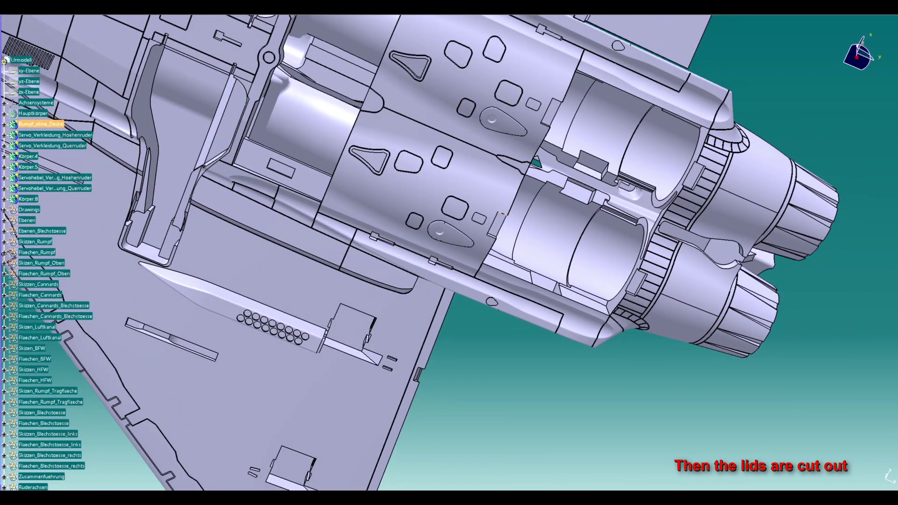
- Scroll down the Product_Eurofighter assembly's specification tree
scroll(42, 187, "down", 10)
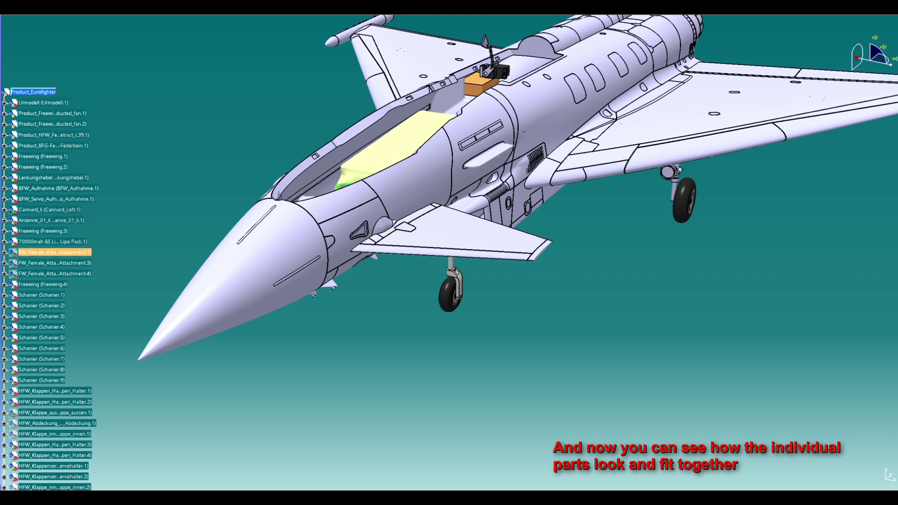
- Scroll the tree and extend the selection to the three HFW flap parts
scroll(47, 252, "down", 4)
scroll(47, 253, "down", 3)
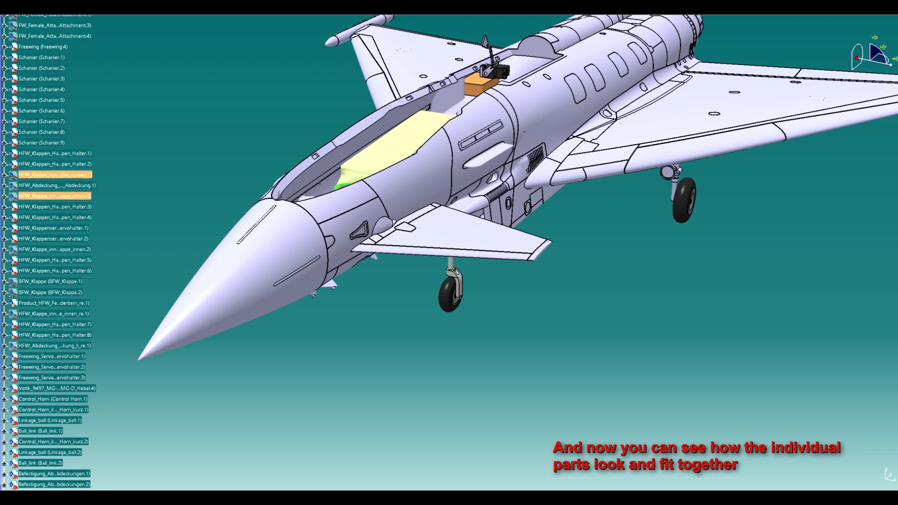
left_click(55, 196, "shift")
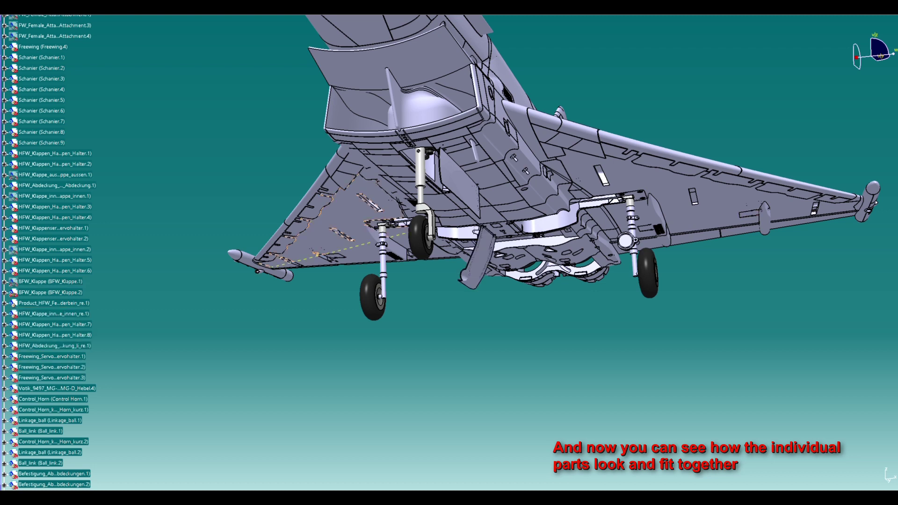
- Orbit the jet to its side and landing gear, then select Cannard_re and Magnete
middle_click_drag(514, 281, 467, 262)
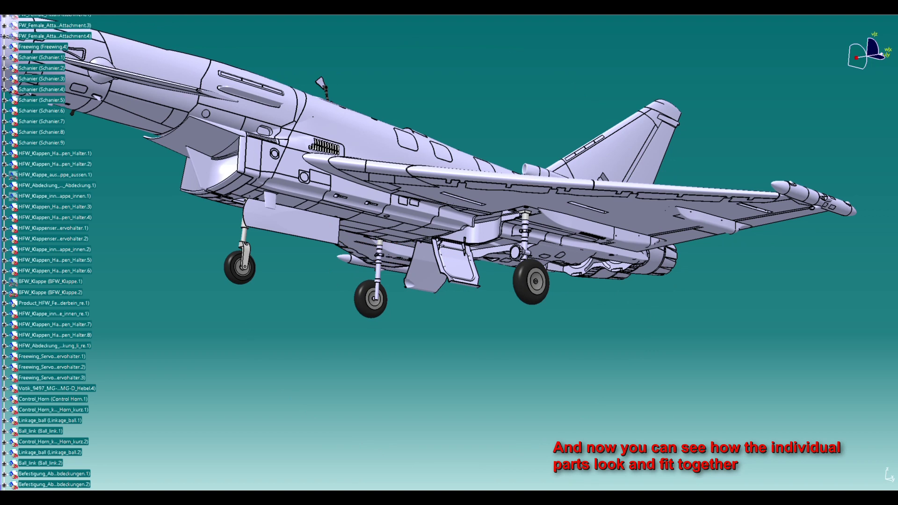
scroll(54, 191, "down", 2)
scroll(49, 253, "down", 4)
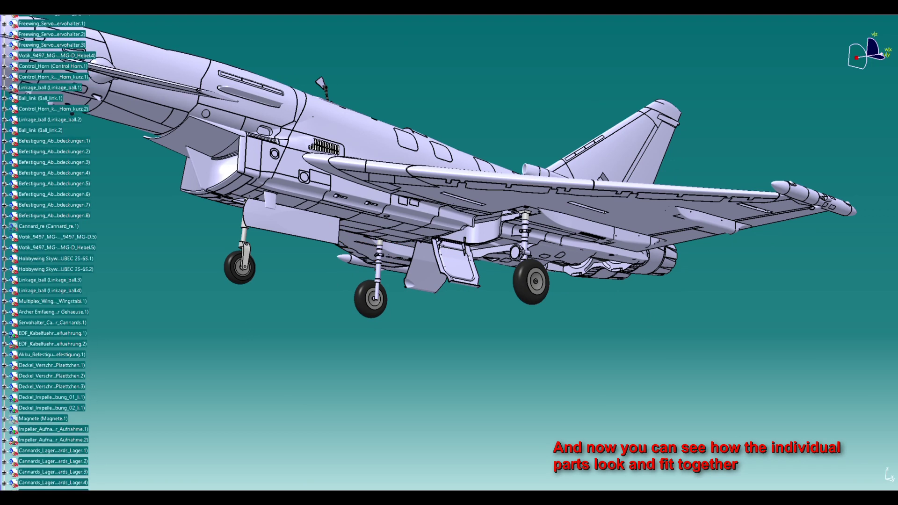
left_click(47, 225)
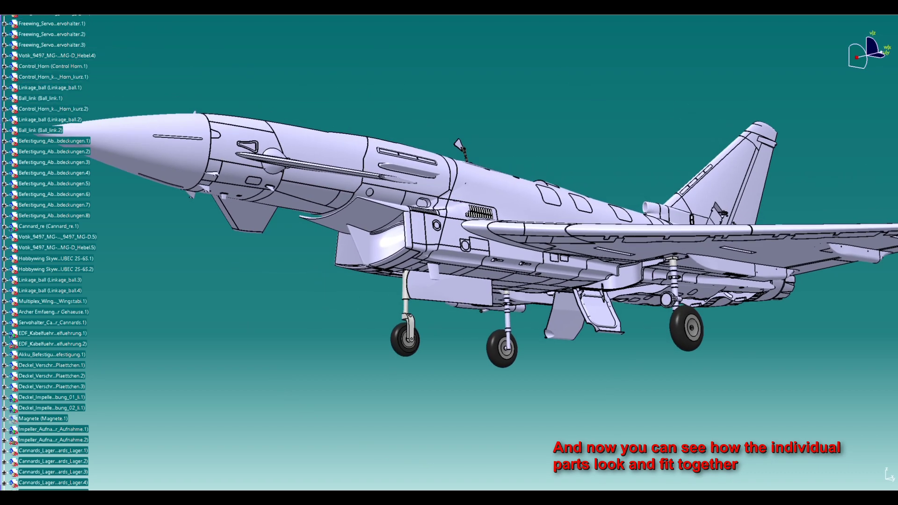
left_click(12, 418)
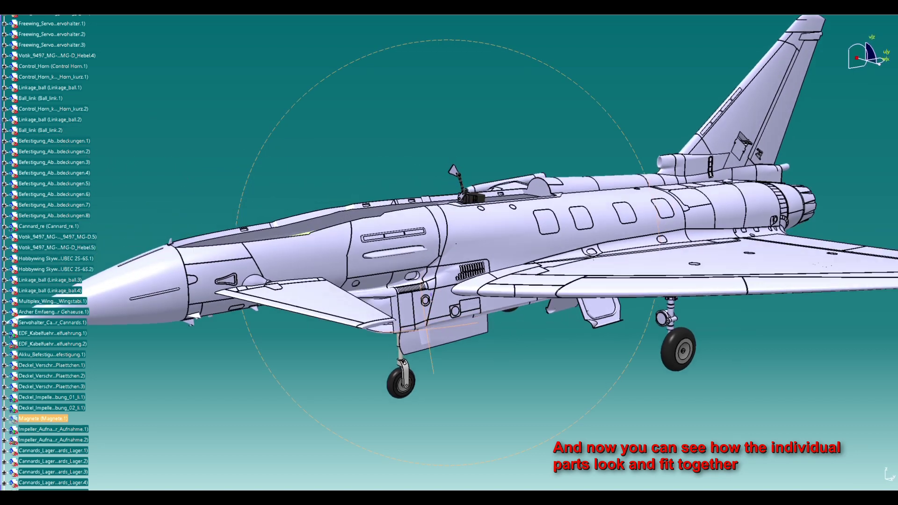
- Add the Deckel_Bremsklappe air brake cover to the selection and drop Magnete
scroll(47, 253, "down", 2)
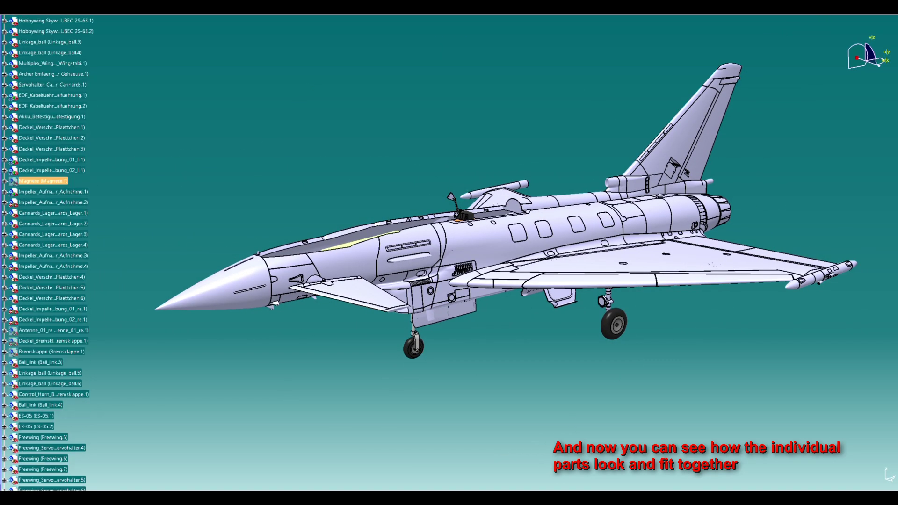
scroll(47, 253, "down", 2)
left_click(14, 293, "ctrl")
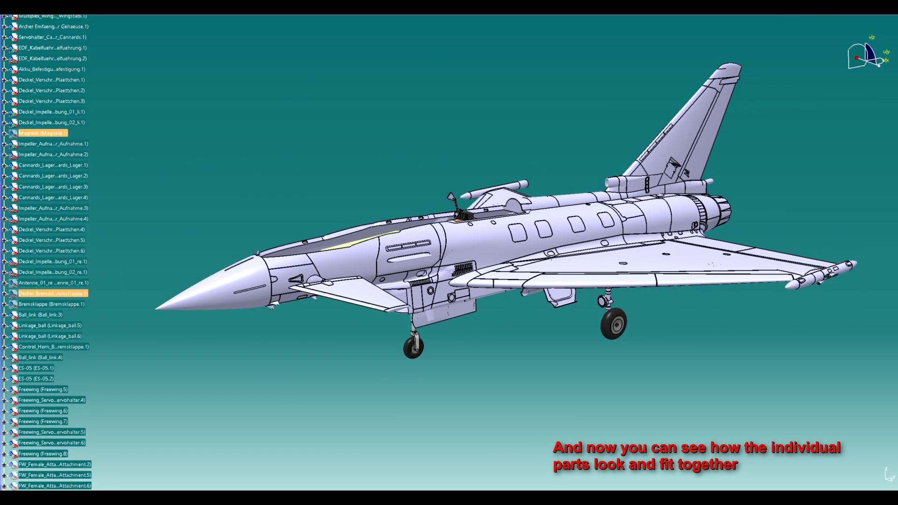
left_click(51, 293)
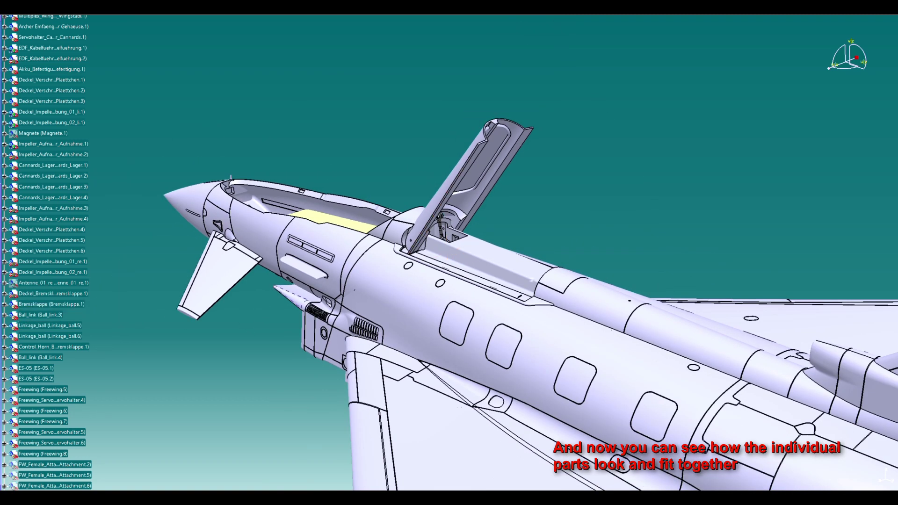
- Scroll the specification tree while the jet is viewed from directly below
scroll(47, 253, "down", 5)
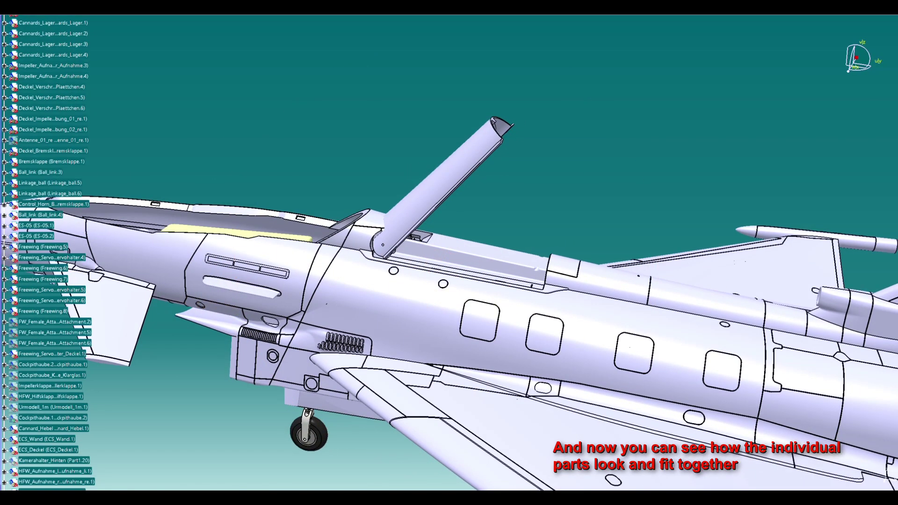
scroll(46, 252, "down", 5)
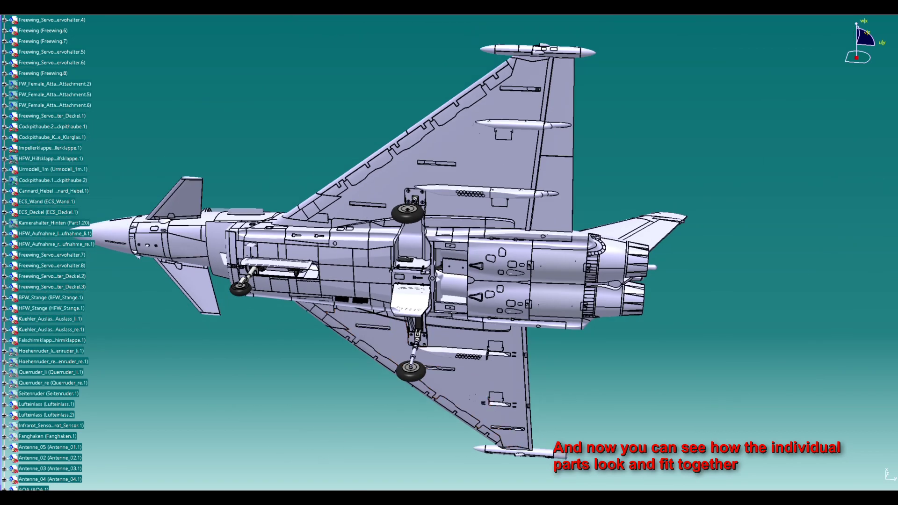
- Walk the tree to Urmodell.1, expand it, and reach Servo_Verkleidung_Hoehenruder
key("Up")
key("Up")
key("Up")
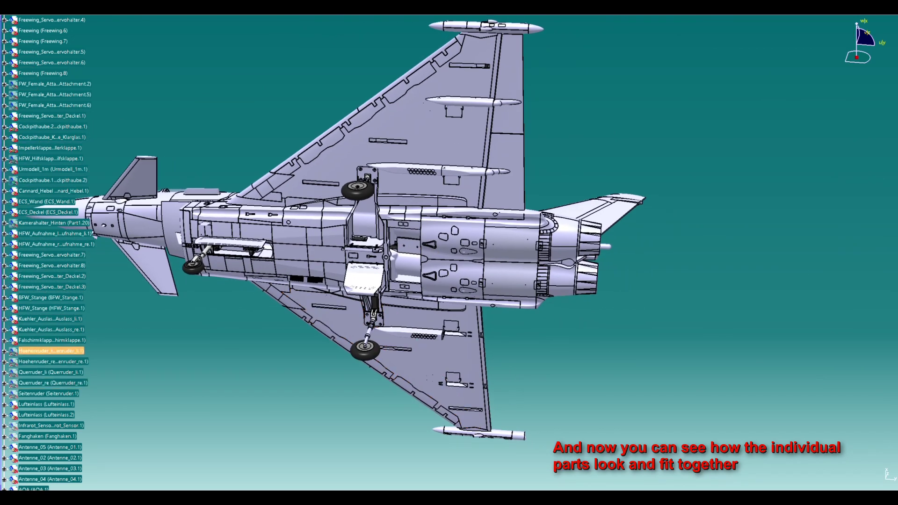
key("Down")
key("Down")
key("Up")
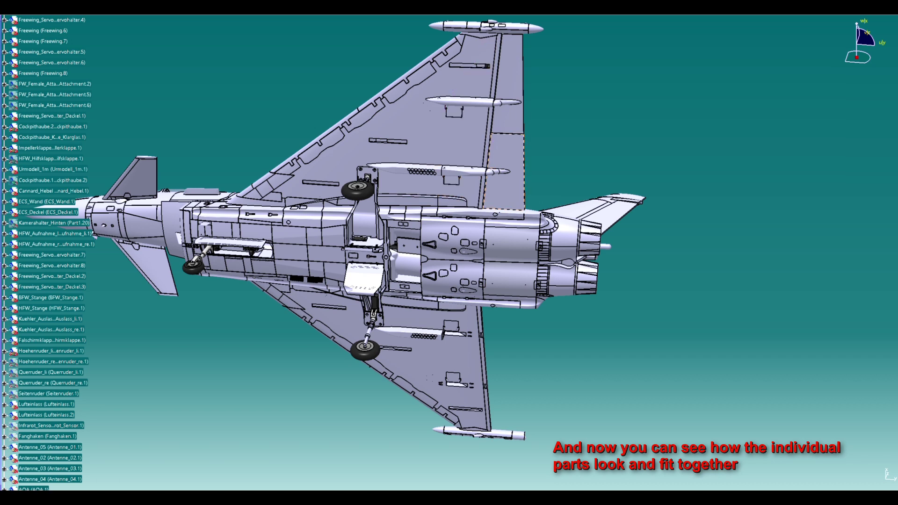
key("Up")
key("Up")
key("Up")
key("Up")
key("Up")
key("Up")
key("Up")
key("Up")
key("Up")
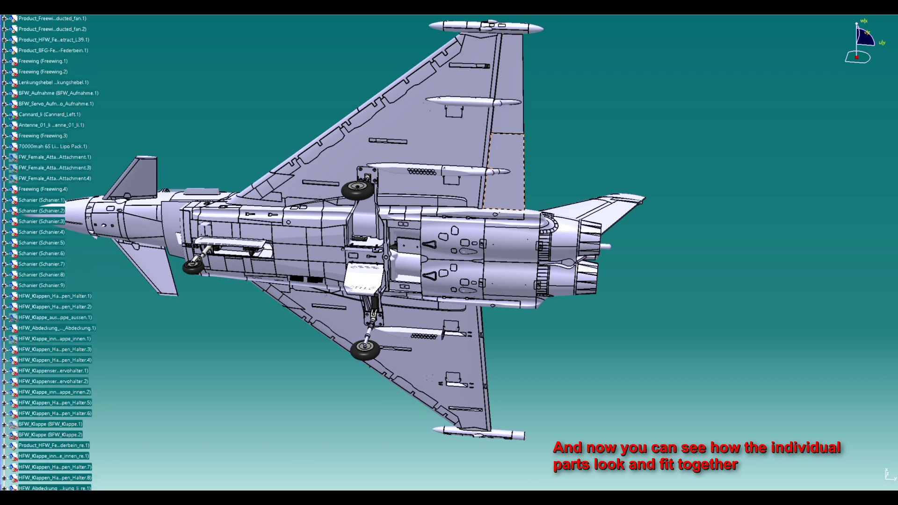
key("Up")
key("Up")
key("Up")
key("Right")
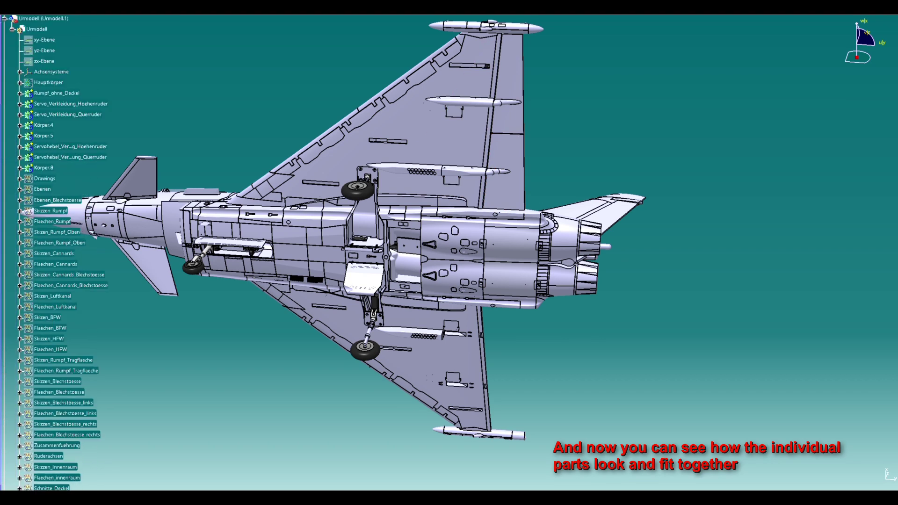
key("Down")
key("Down")
key("Down")
key("Up")
key("Up")
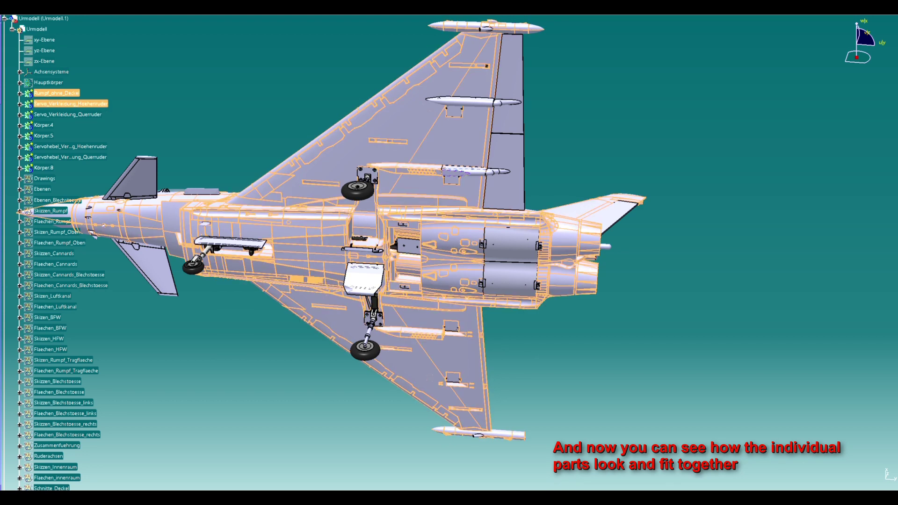
key("Down")
- Hide the bodies from Servo_Verkleidung_Hoehenruder through Körper.8, then scroll the tree
key("shift+Down")
key("shift+Down")
key("shift+Down")
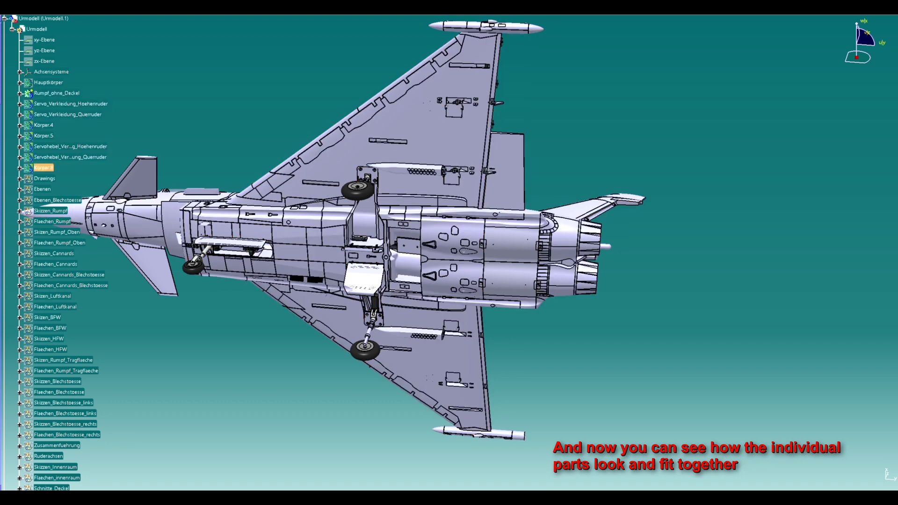
key("Up")
key("Up")
key("Up")
scroll(49, 253, "down", 5)
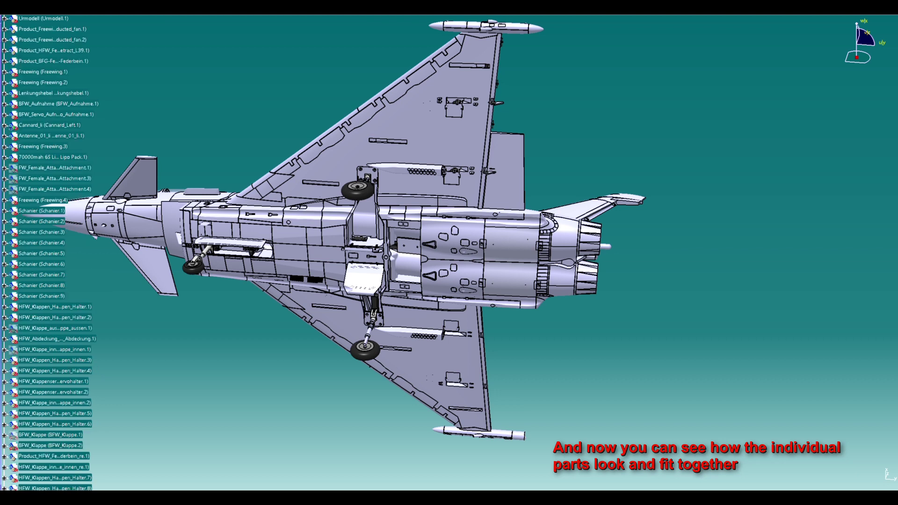
scroll(49, 253, "down", 5)
scroll(49, 253, "down", 5)
scroll(50, 253, "down", 5)
scroll(49, 253, "down", 4)
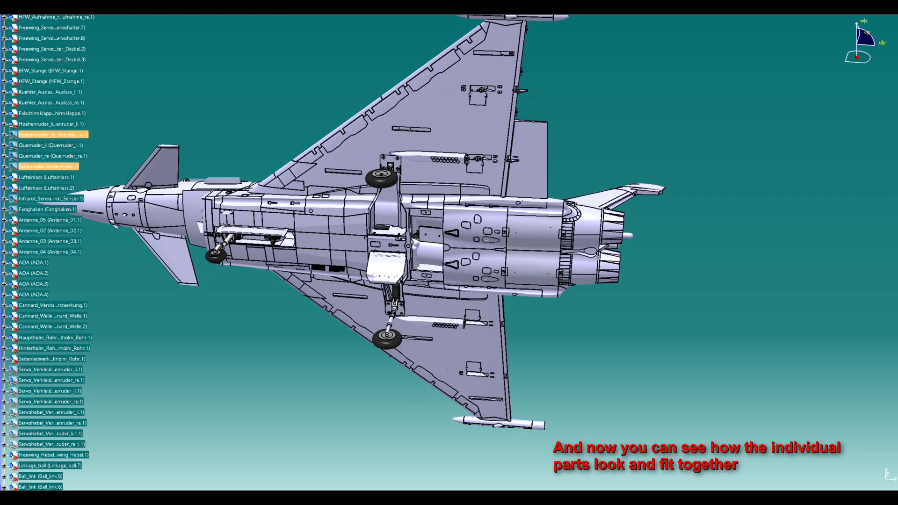
- Select both ailerons and the rudder, then scroll down the specification tree
left_click(48, 167, "shift")
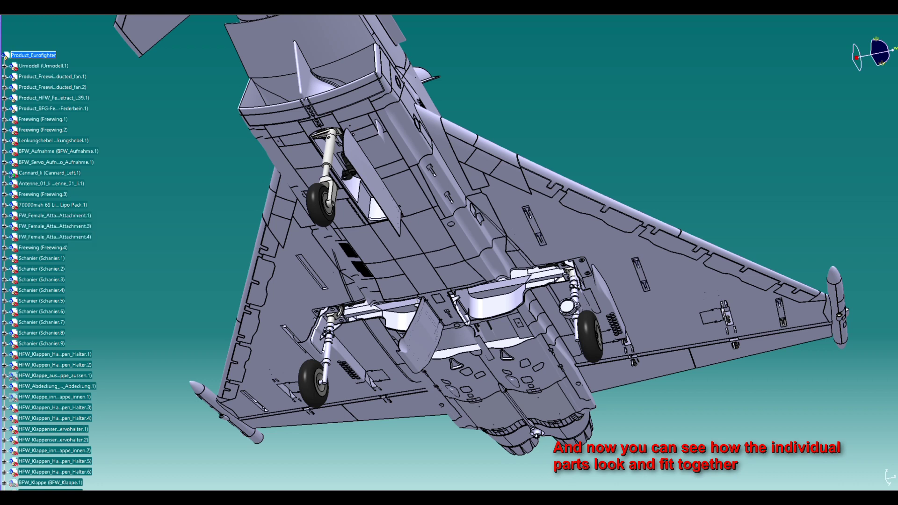
scroll(49, 253, "down", 5)
scroll(49, 253, "down", 5)
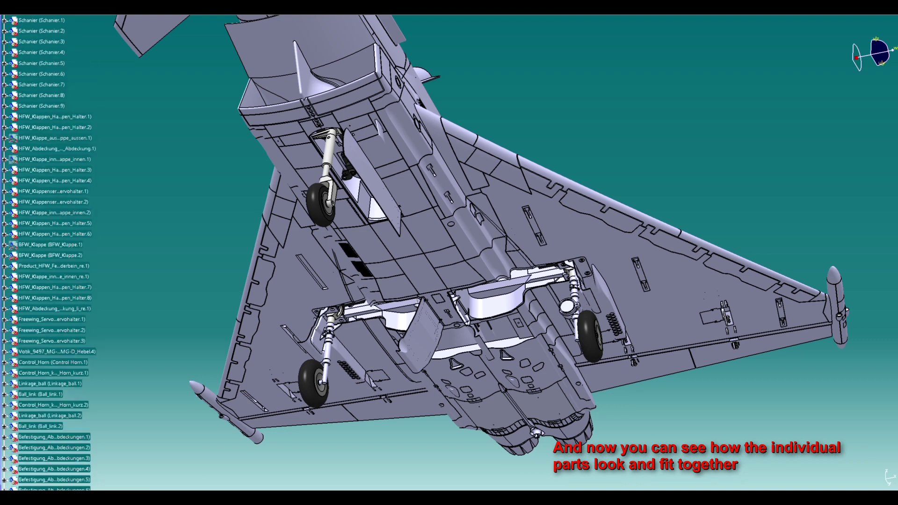
scroll(49, 253, "down", 5)
scroll(49, 252, "down", 5)
scroll(49, 253, "down", 5)
scroll(49, 253, "down", 6)
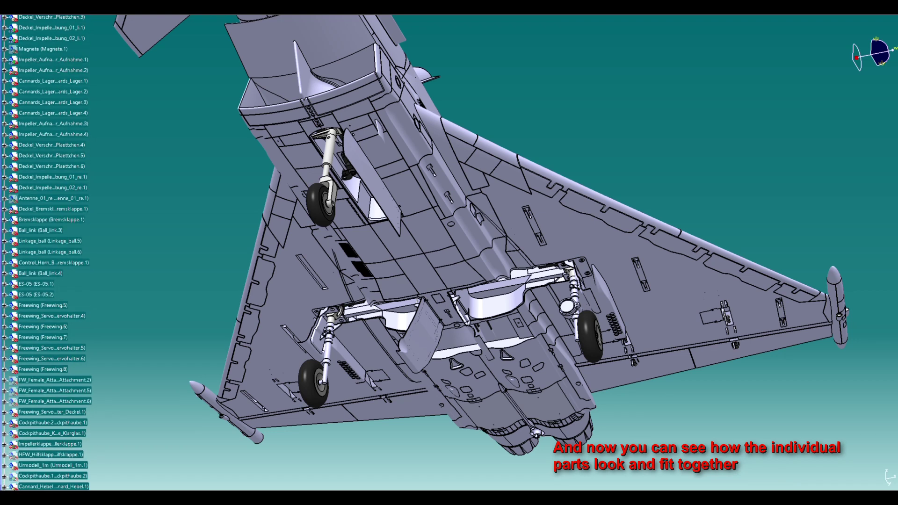
- Identify the right antenna, the Bremsklappe airbrake and three female wing attachments in the tree
left_click(53, 199)
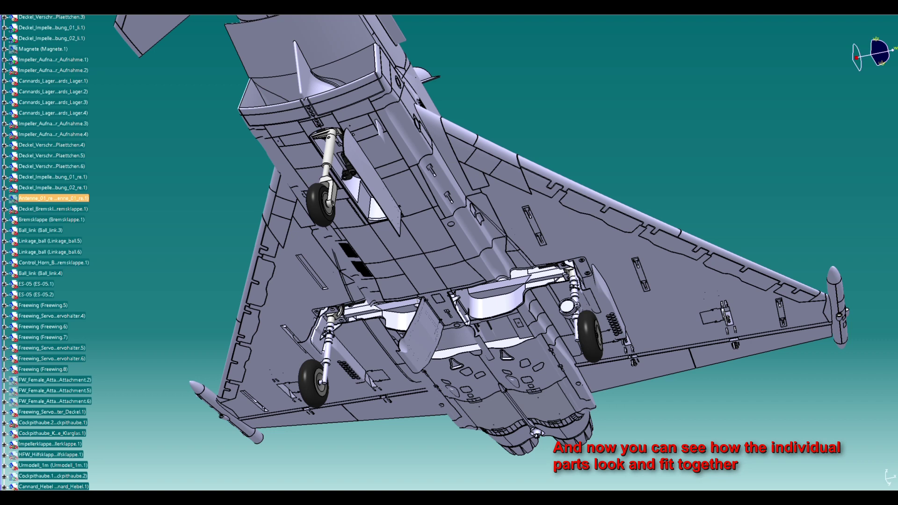
left_click(51, 219)
key("Escape")
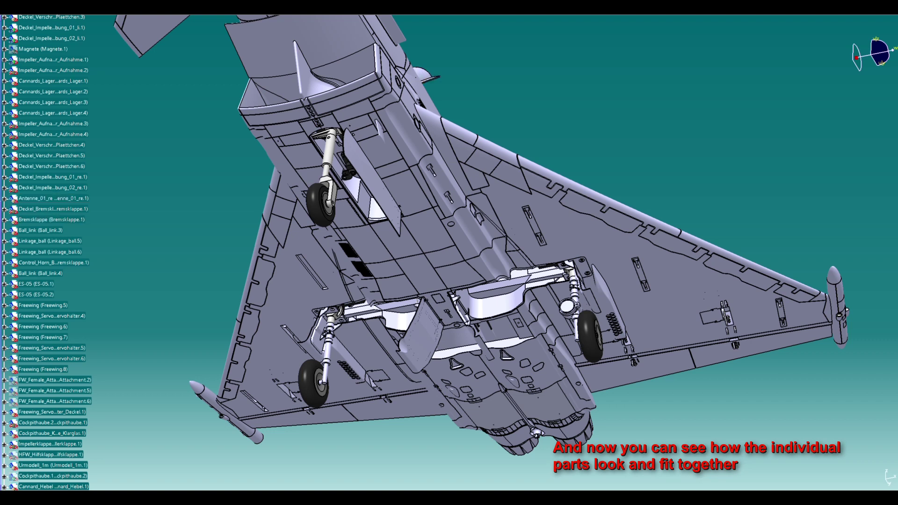
scroll(47, 252, "down", 5)
left_click(52, 258)
left_click(51, 237)
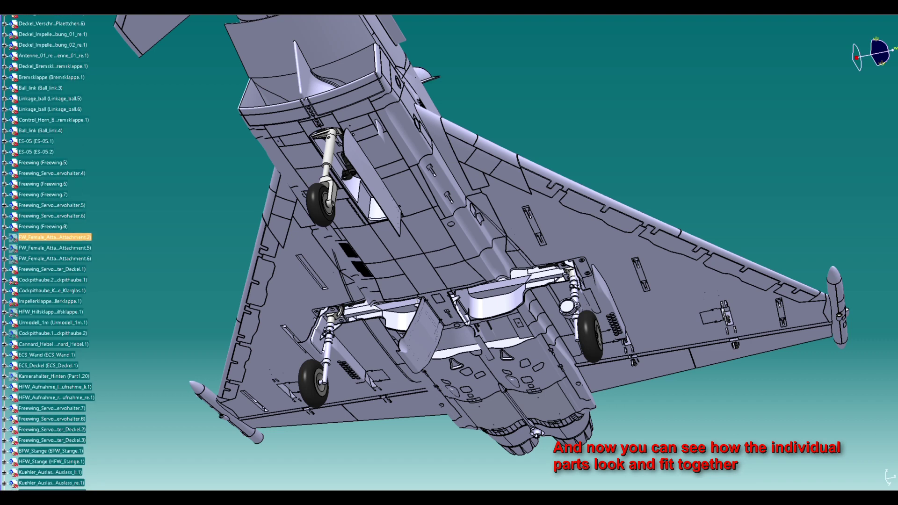
left_click(52, 258, "ctrl")
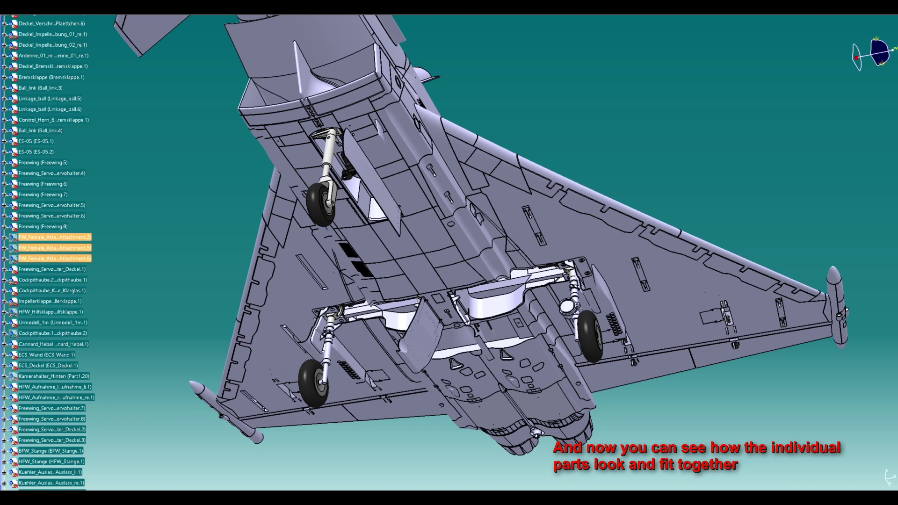
key("Escape")
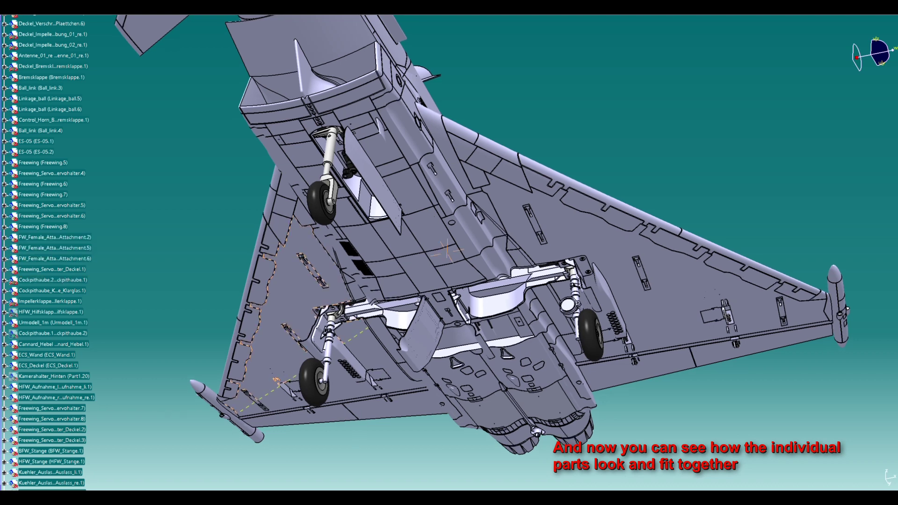
- Identify the second canopy, auxiliary flap and impeller flap, then orbit onto the underside
middle_click_drag(448, 252, 470, 219)
left_click(52, 333)
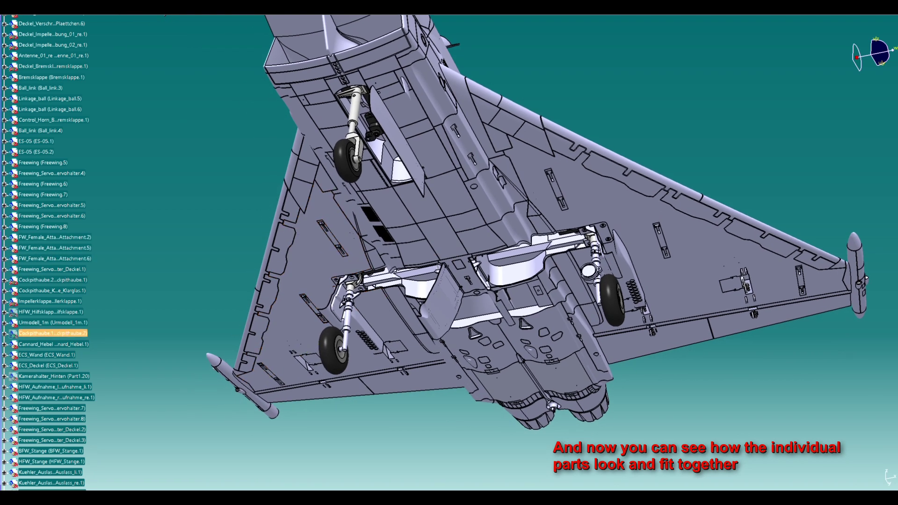
key("Escape")
left_click(50, 312)
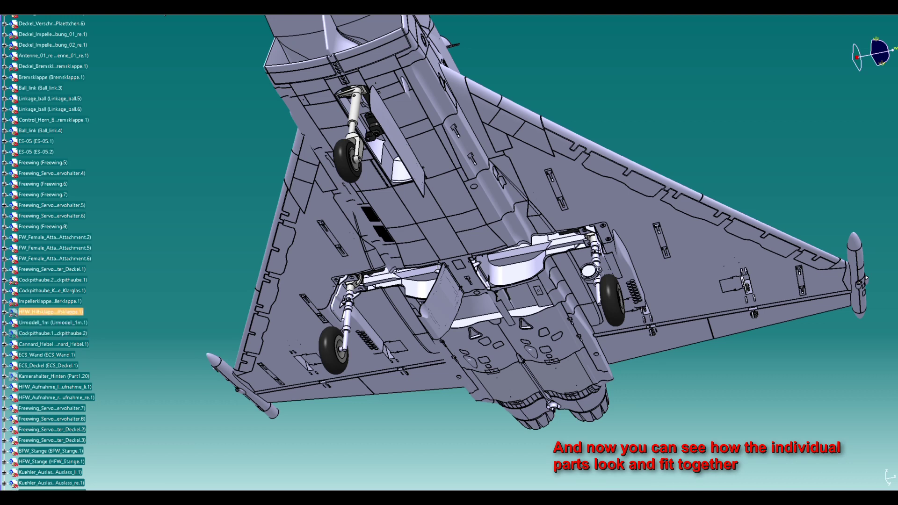
left_click(53, 333)
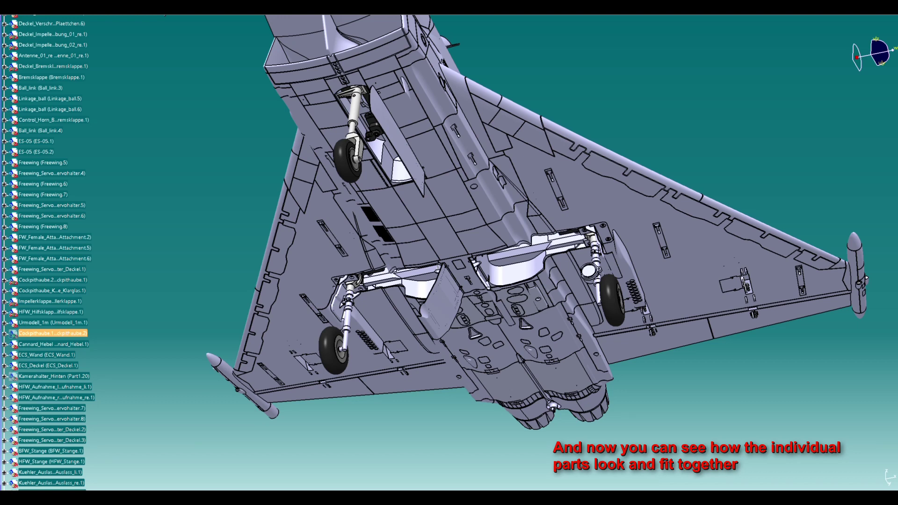
key("Escape")
left_click(51, 312)
middle_click_drag(449, 252, 421, 234)
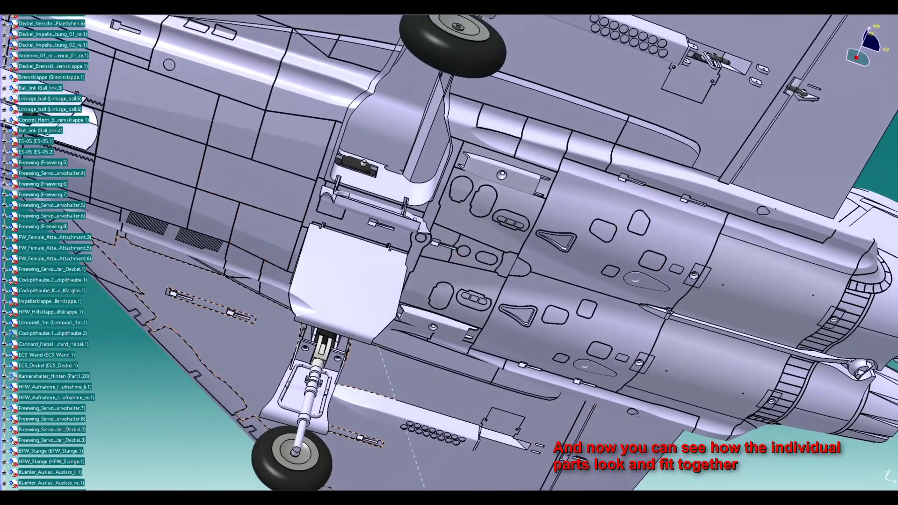
- Hide HFW_Hilfsklappe to inspect the bay, undo with Ctrl+Z, and scroll the tree
left_click(50, 312)
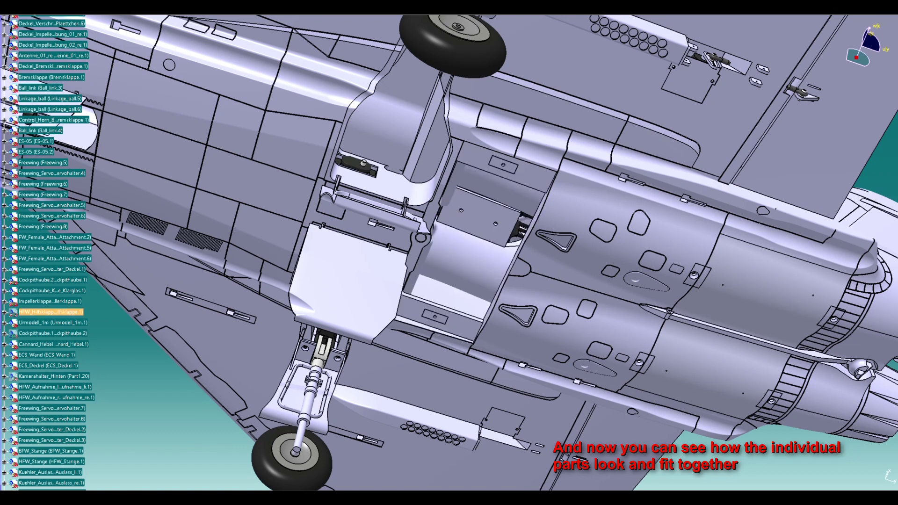
key("ctrl+z")
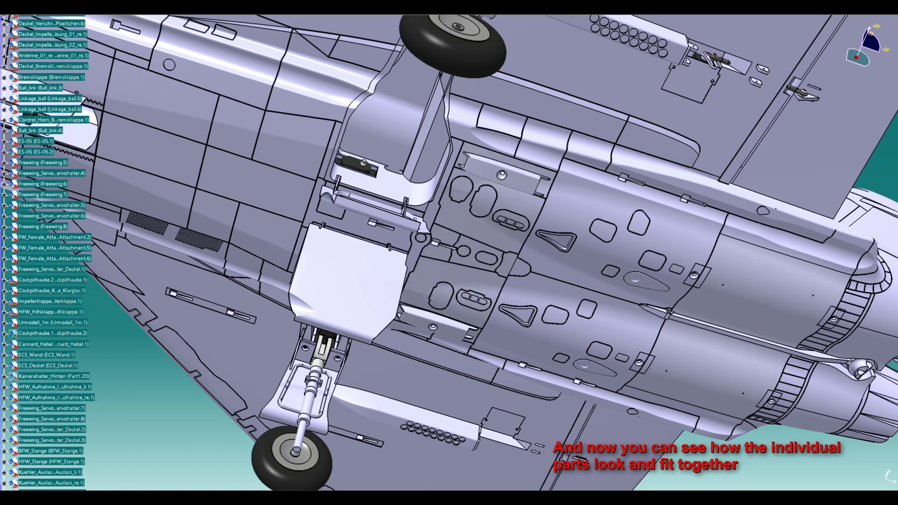
scroll(46, 253, "down", 7)
scroll(46, 253, "down", 6)
scroll(46, 252, "down", 2)
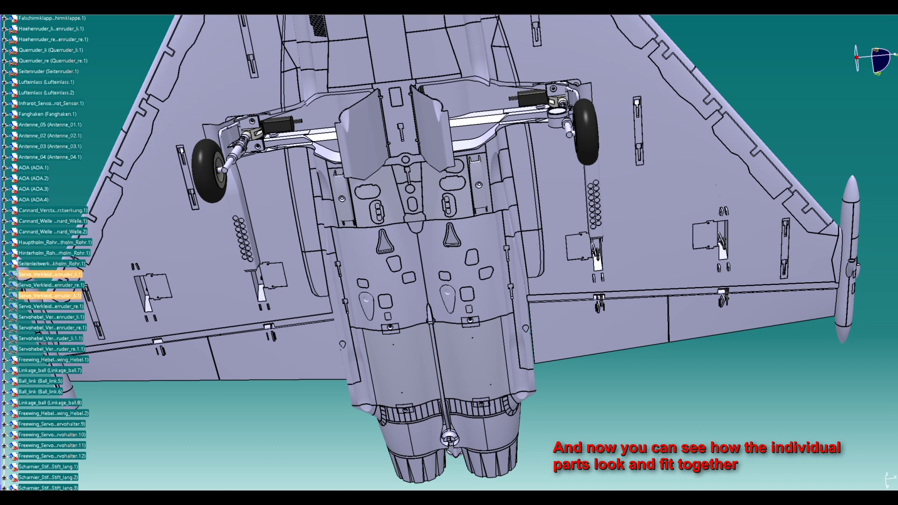
- Show the Servo_Verkleidung and Servohebel items, then orbit to a low oblique underside view
key("shift+Down")
key("shift+Down")
key("shift+Down")
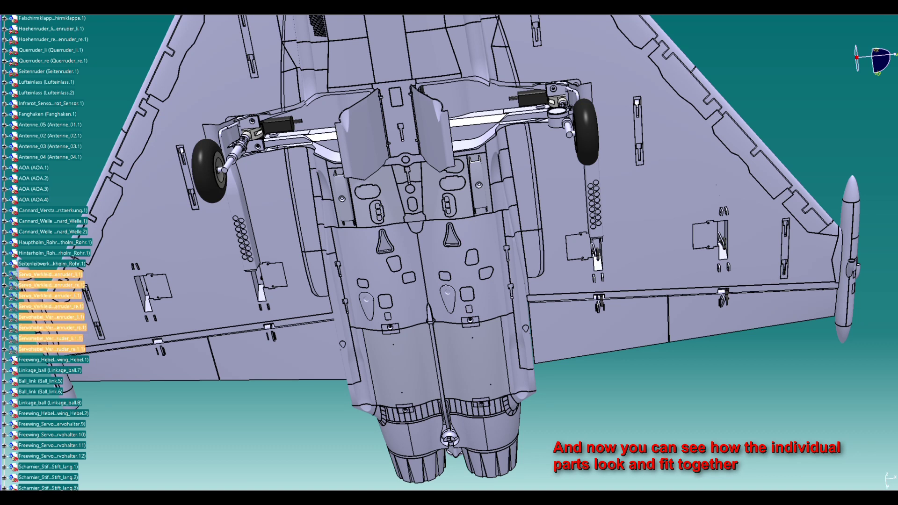
key("Down")
key("Down")
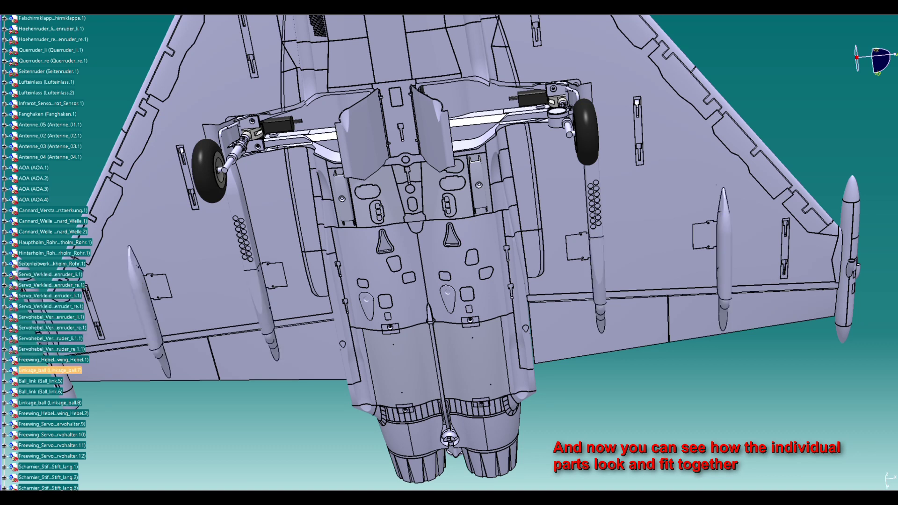
mouse_move(449, 259)
middle_mouse_down()
mouse_move(337, 330)
mouse_move(393, 323)
middle_mouse_up()
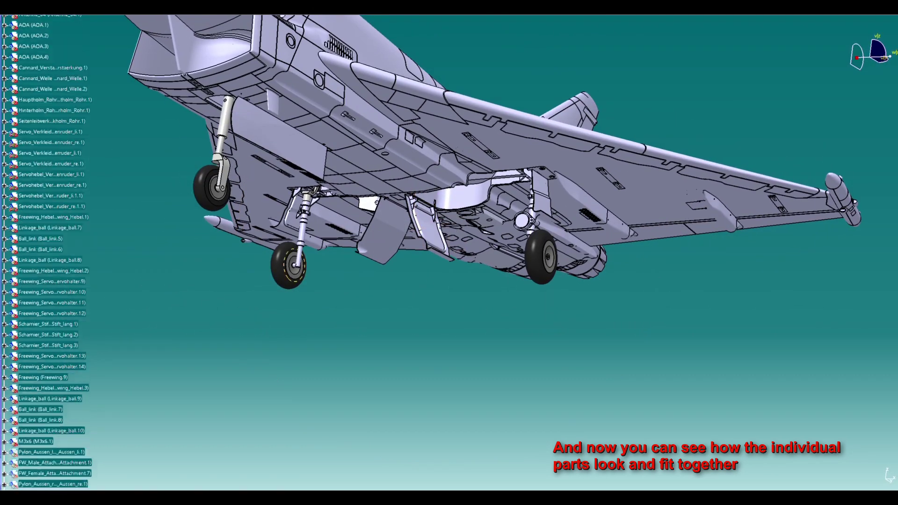
- Show Pylon_Aussen_li through FW_Male_Attachment.4 (pylons, tanks, attachments) and orbit to a front view
scroll(47, 253, "down", 5)
scroll(47, 252, "down", 3)
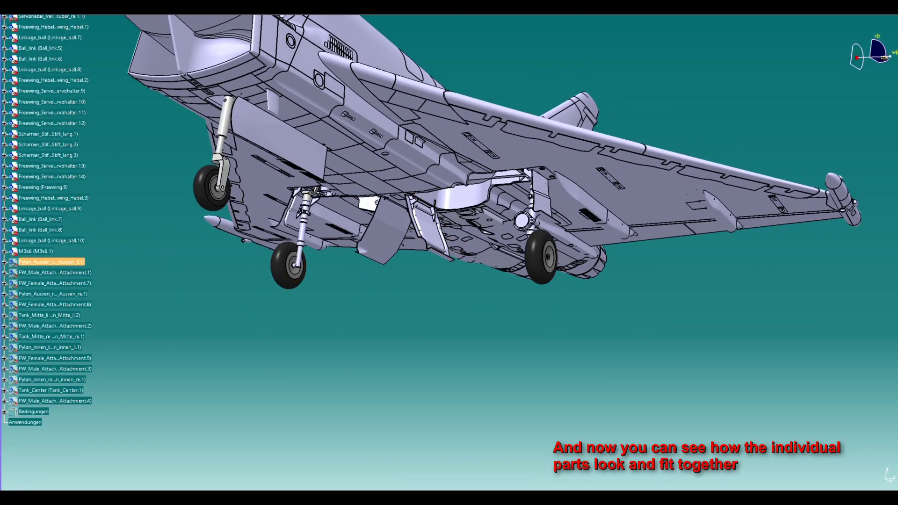
left_click(54, 400, "shift")
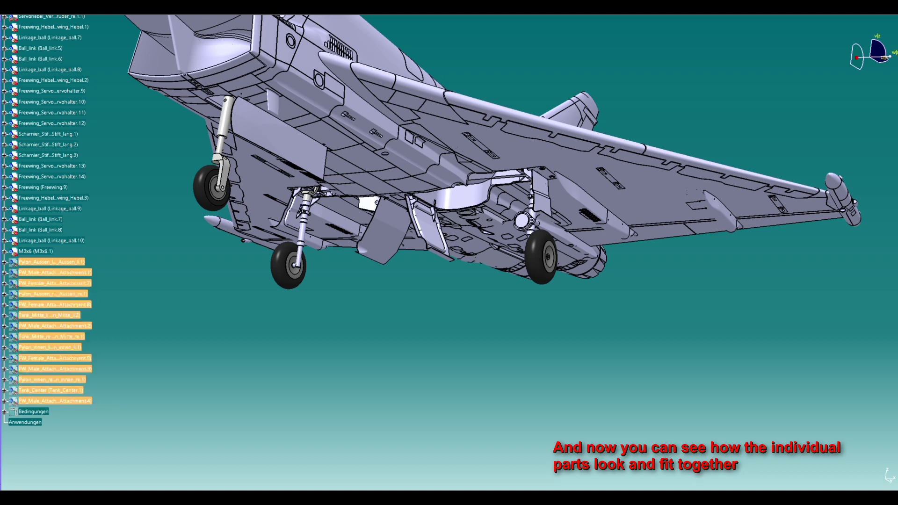
middle_click_drag(374, 234, 388, 196)
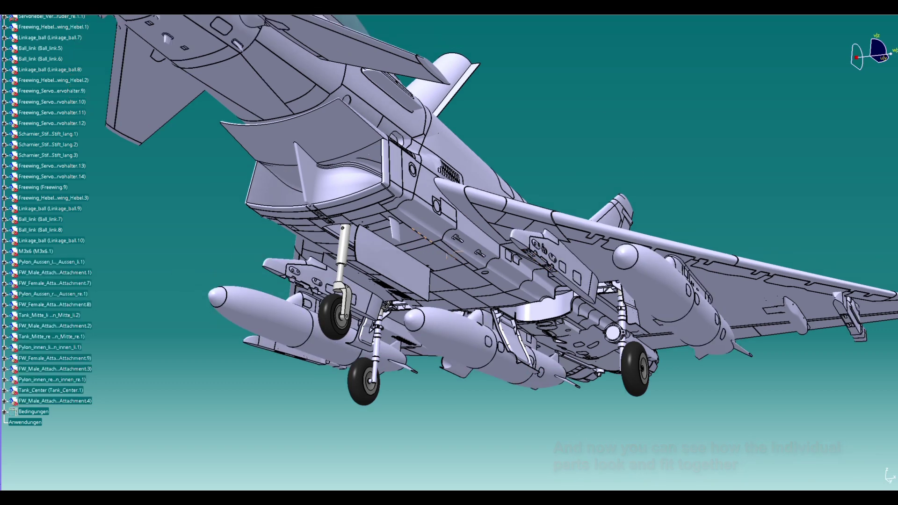
mouse_move(449, 280)
middle_mouse_down()
mouse_move(449, 220)
mouse_move(509, 213)
mouse_move(473, 243)
middle_mouse_up()
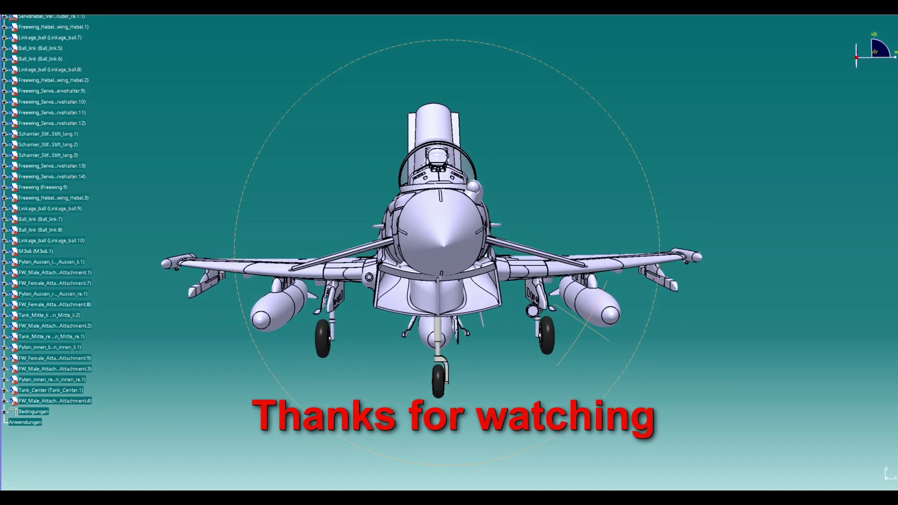